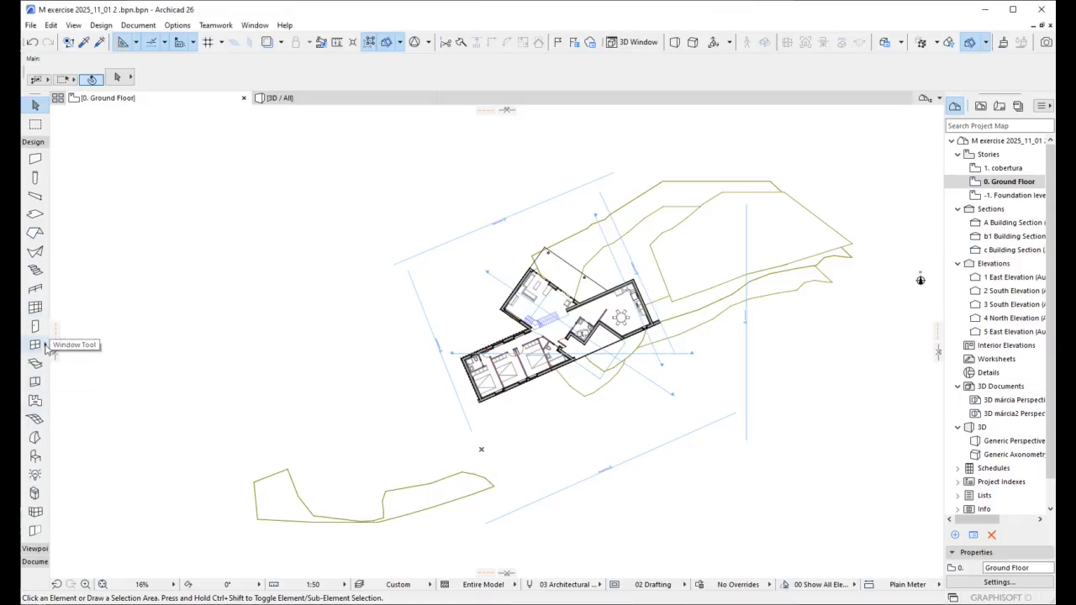
- Look through the Window tool's favorites in the Openings folder and at the top Favorites level
click(45, 346)
click(45, 346)
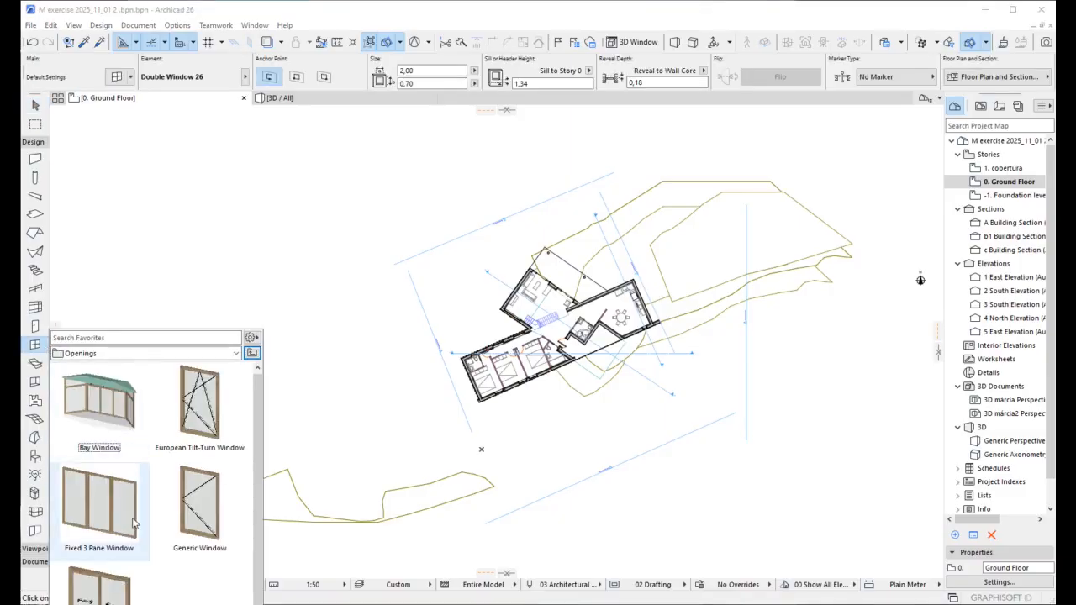
click(236, 354)
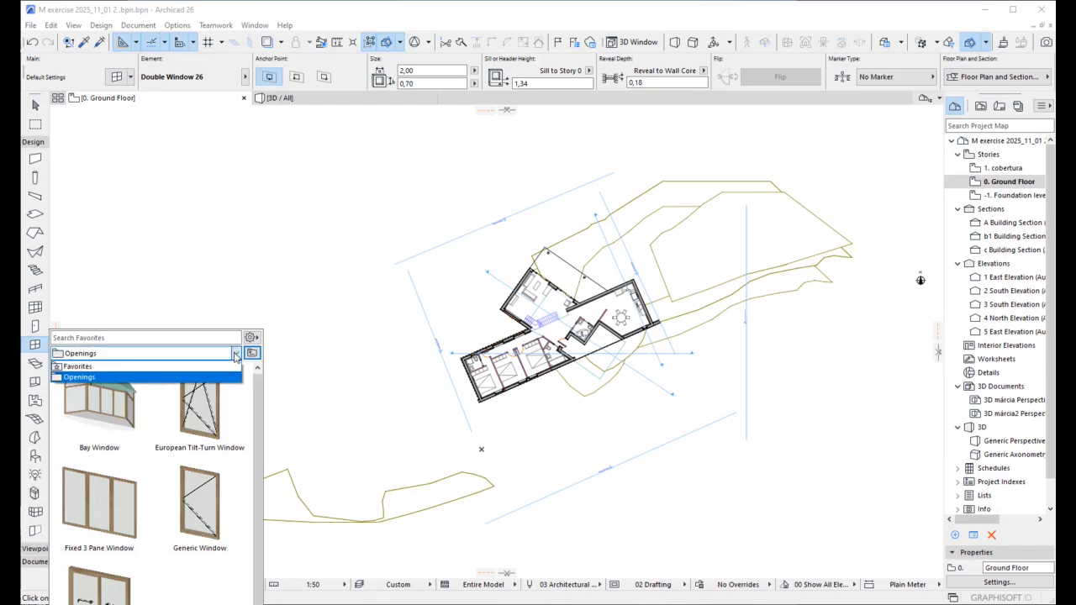
click(77, 367)
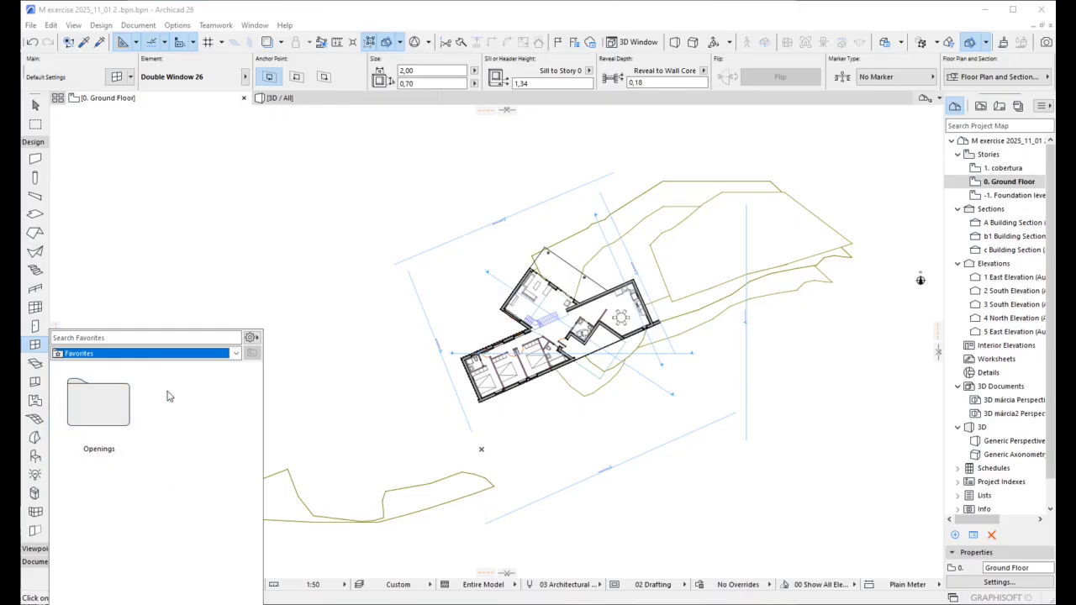
click(160, 286)
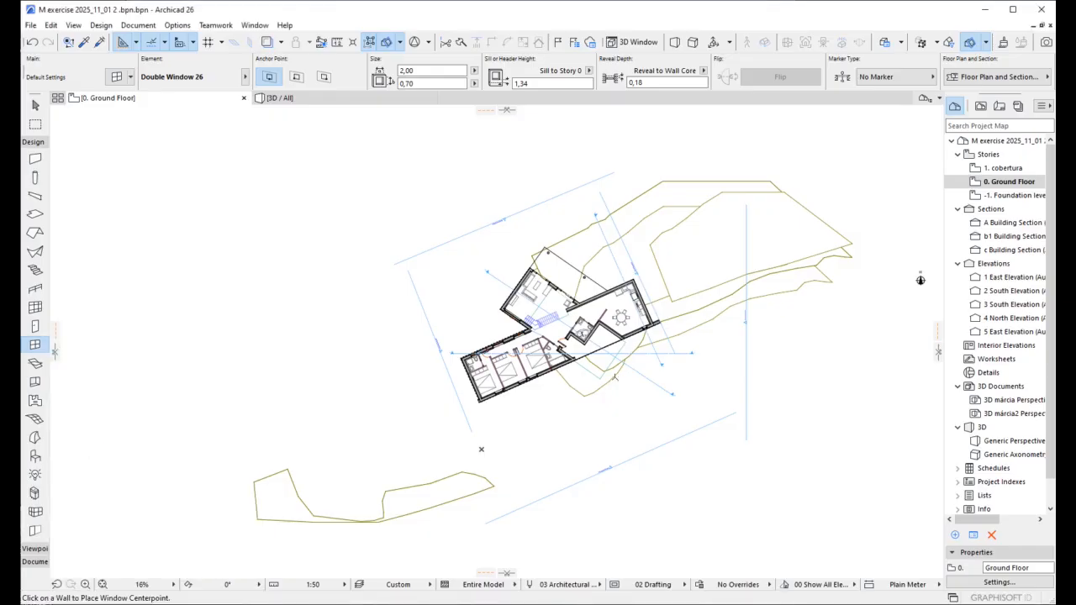
- Open the selection settings of the pivot door in the passage beside the bathrooms on the ground floor
scroll(533, 367, up, 10)
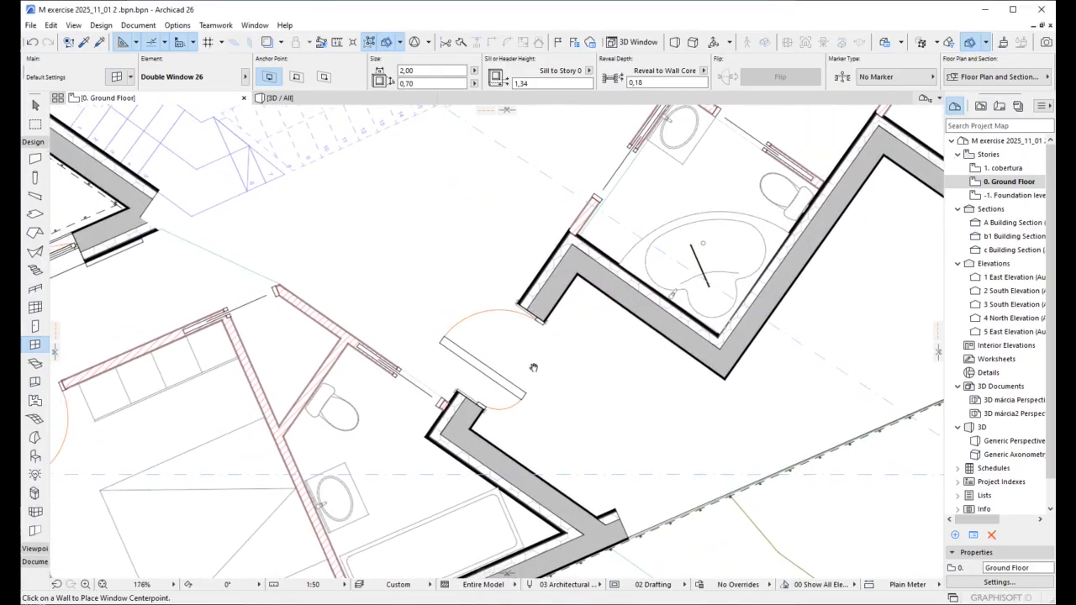
middle_drag(533, 367, 539, 364)
key(Escape)
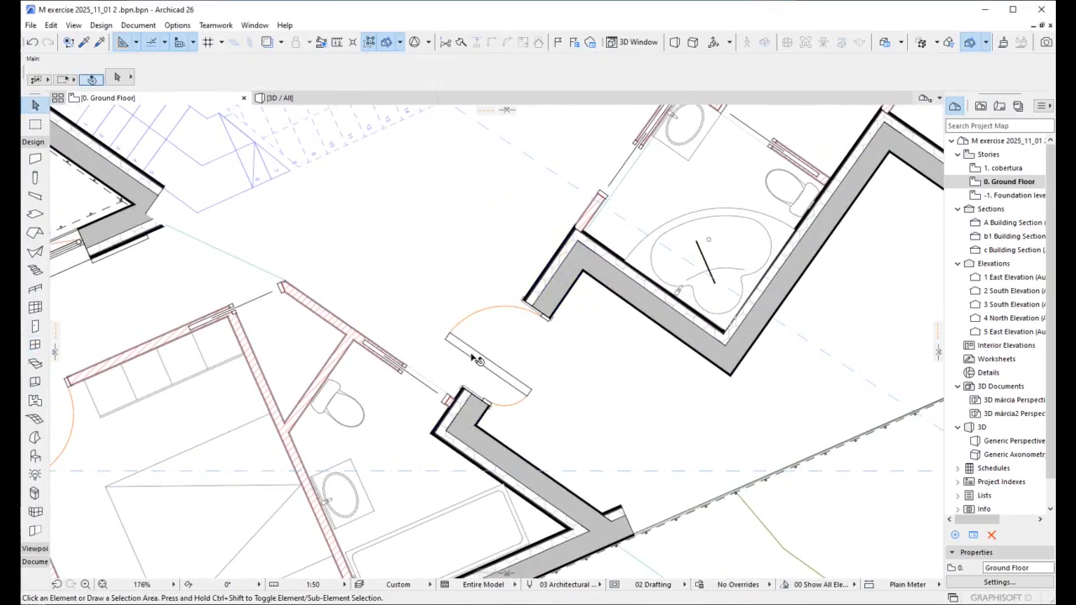
click(473, 355)
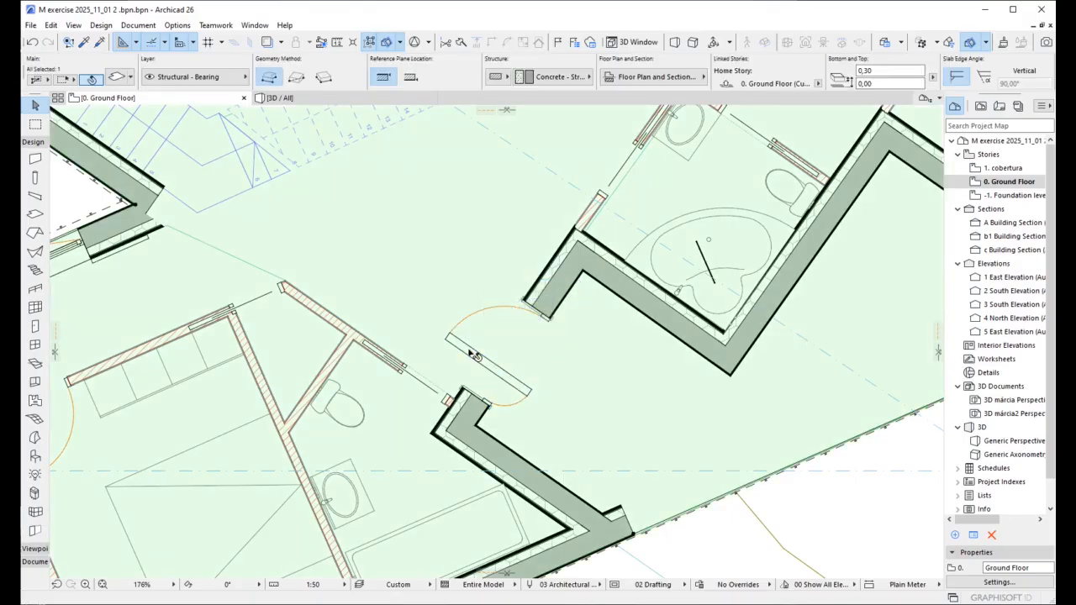
click(473, 354)
scroll(476, 349, down, 4)
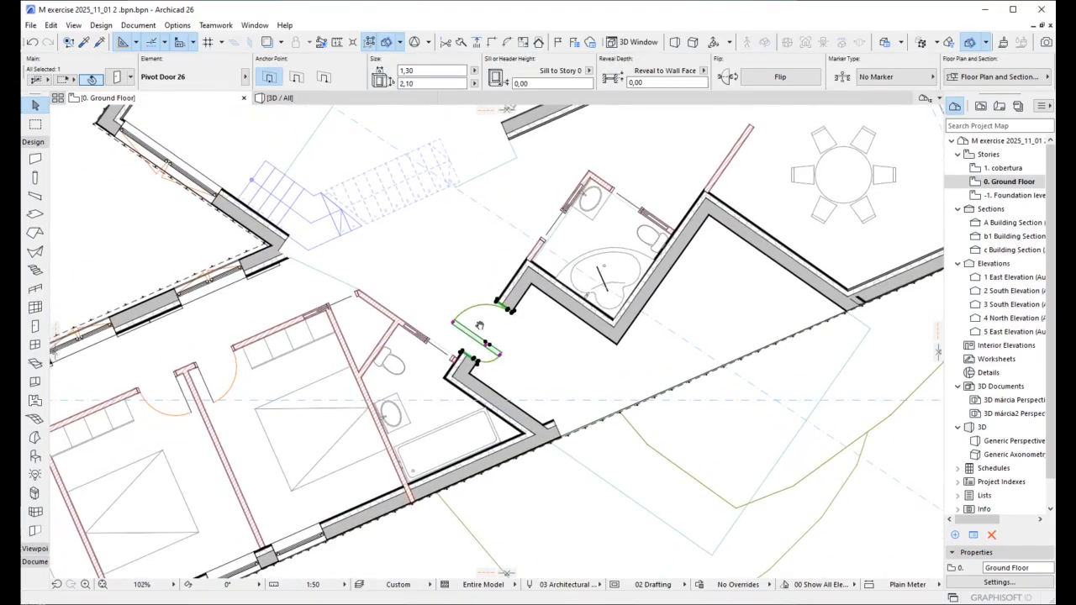
double_click(451, 311)
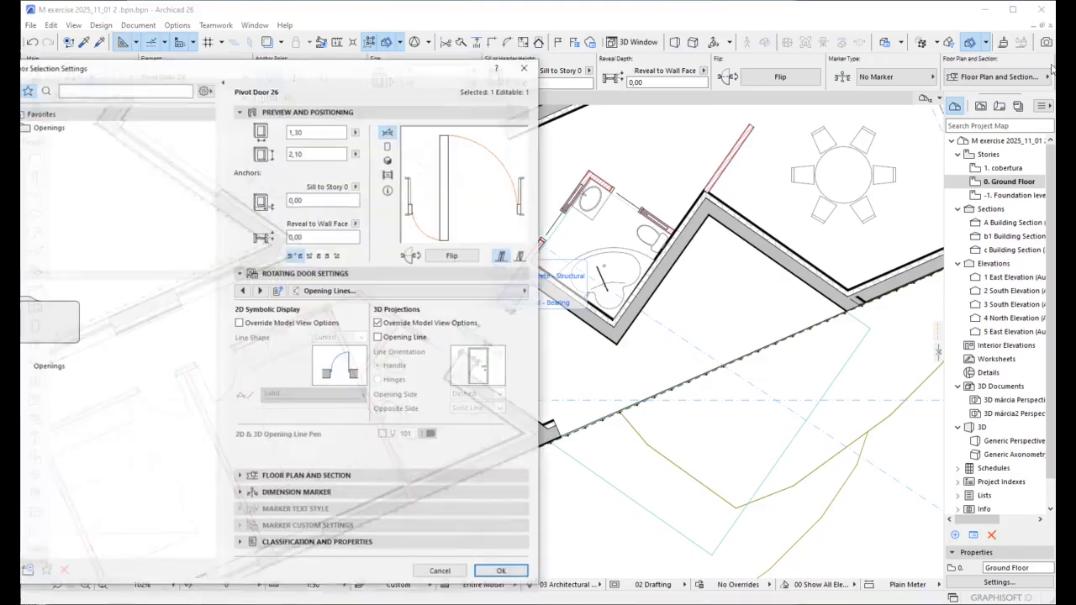
drag(427, 59, 615, 54)
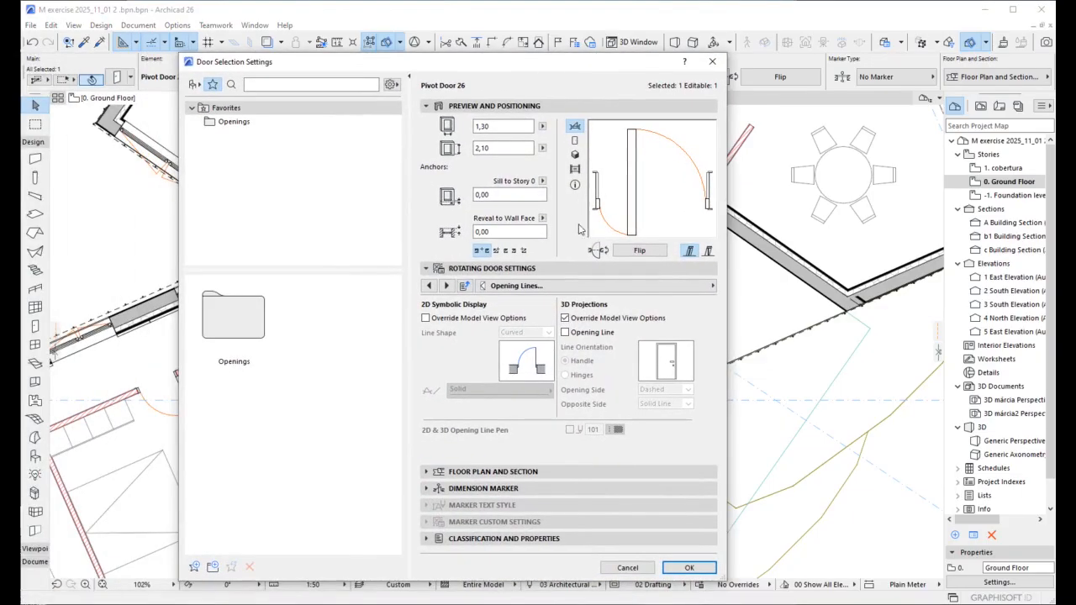
- Change the pivot door's leaf type to No Grid
click(514, 286)
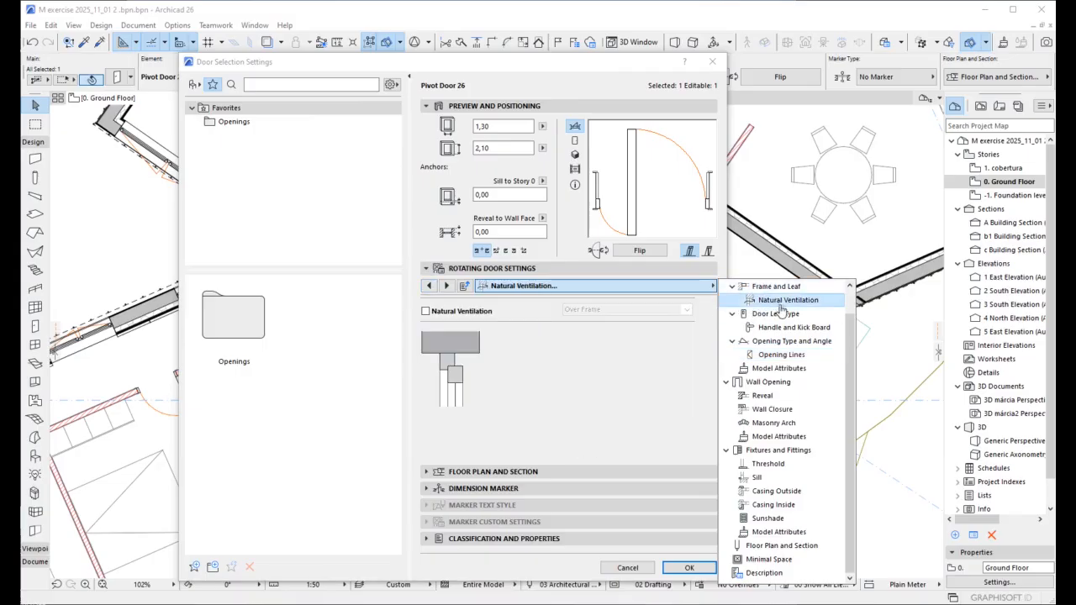
click(775, 314)
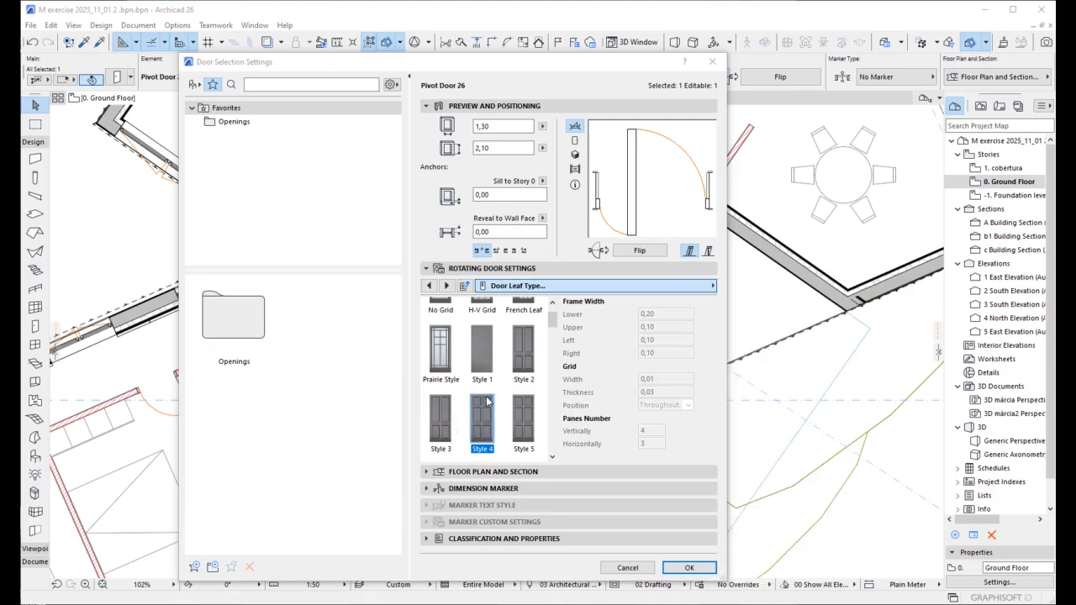
scroll(510, 361, up, 1)
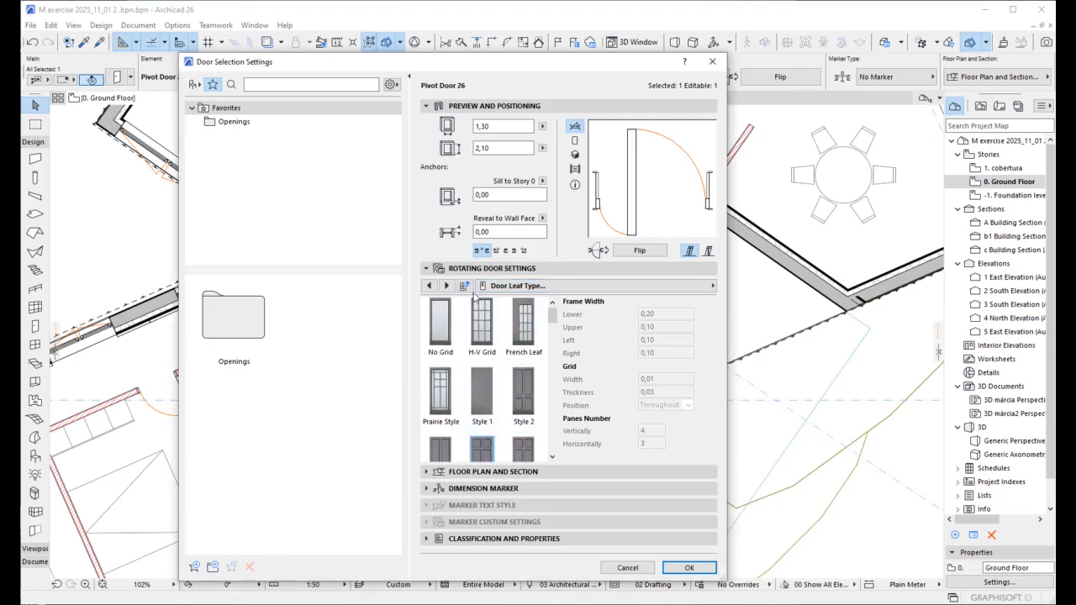
click(437, 332)
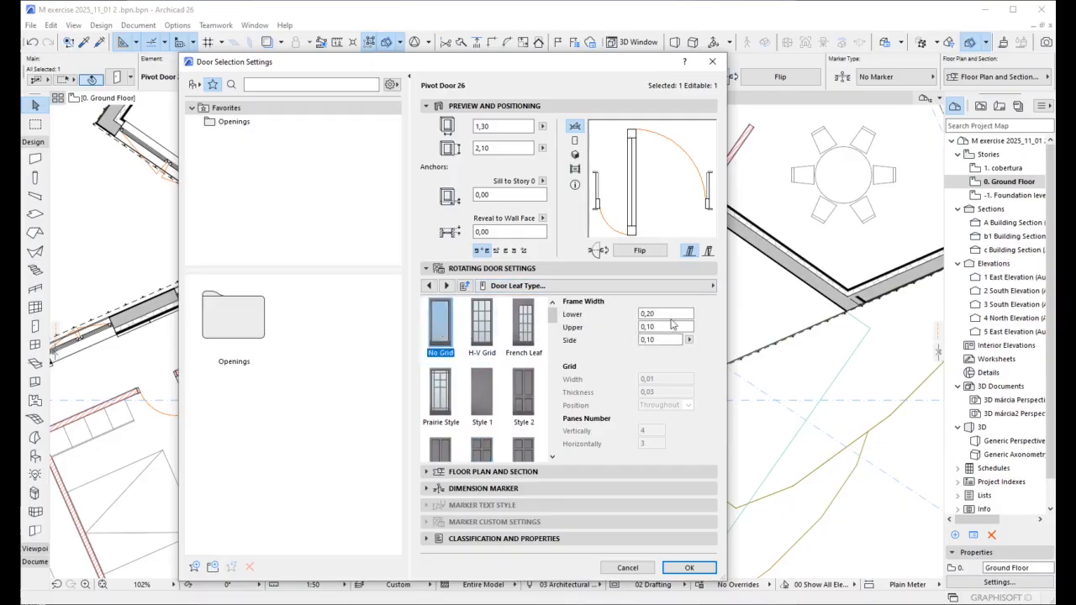
- Set the pivot door's width to 1,50
click(706, 286)
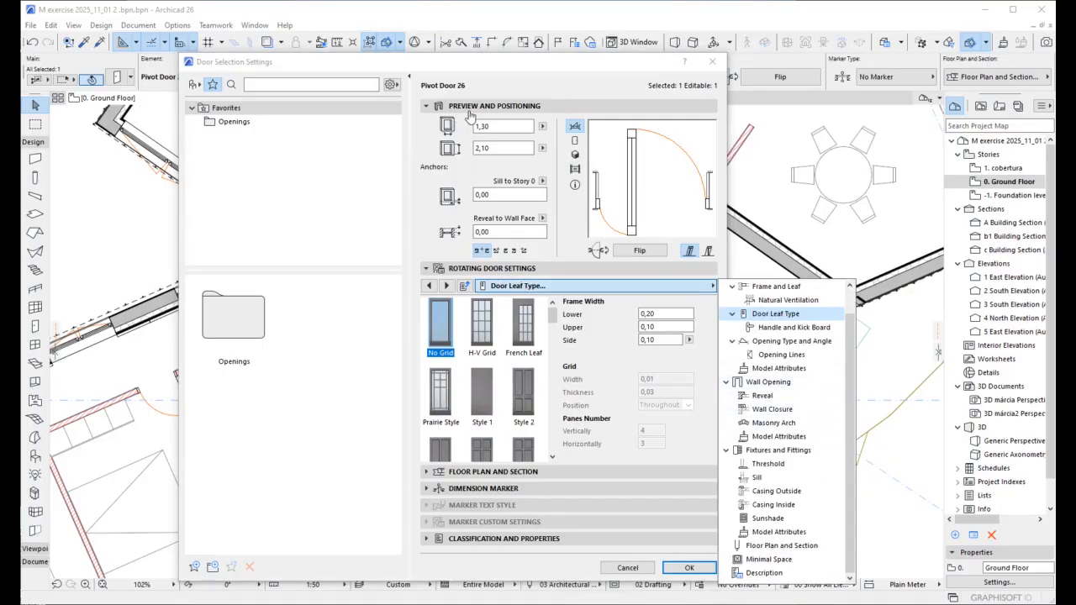
click(493, 147)
drag(493, 127, 444, 126)
text(1,)
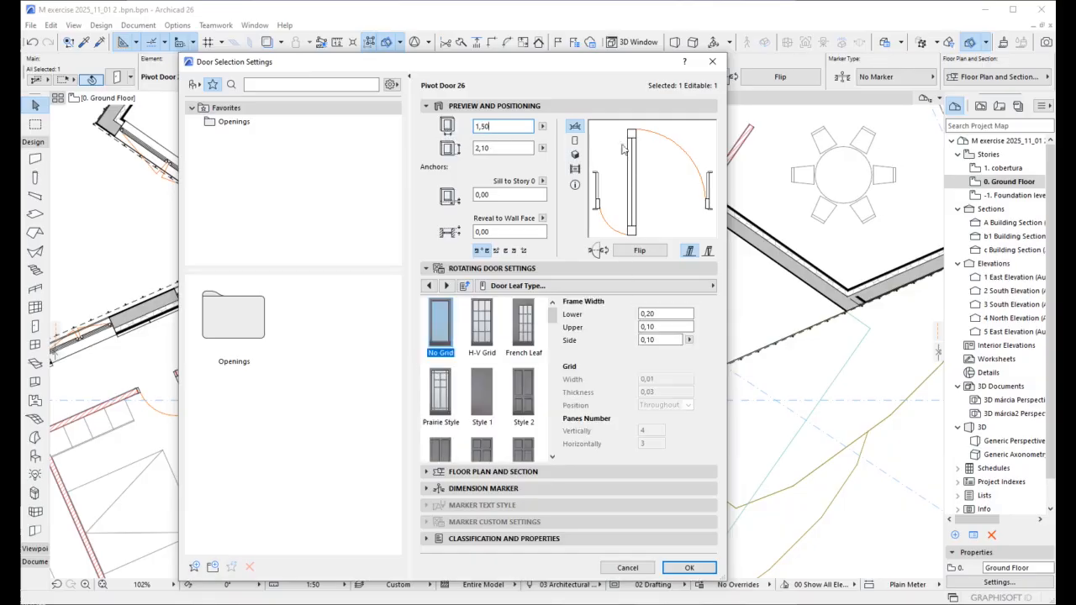
click(614, 286)
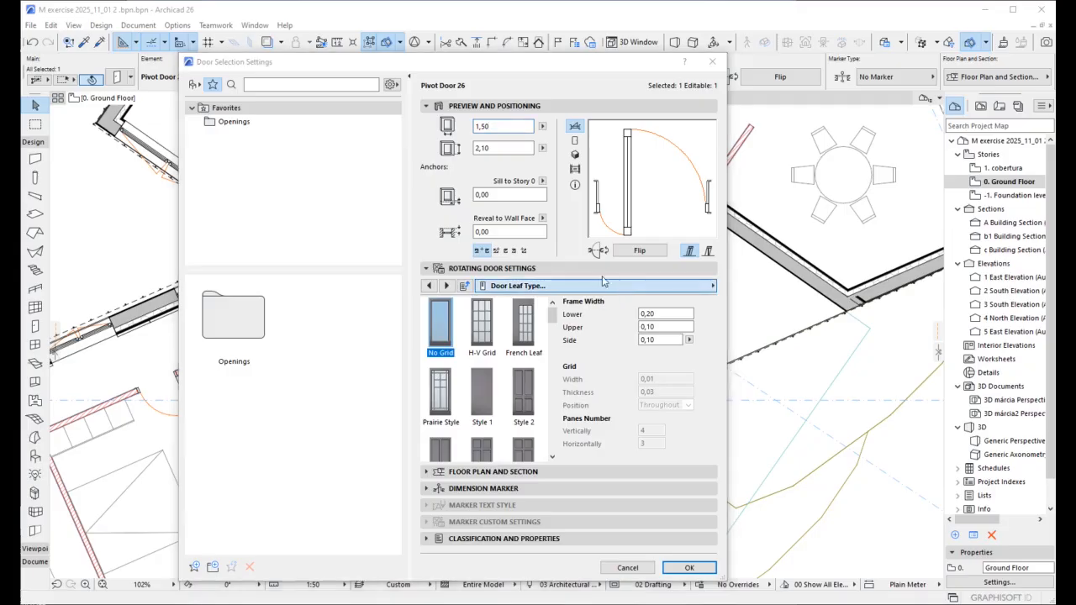
click(704, 366)
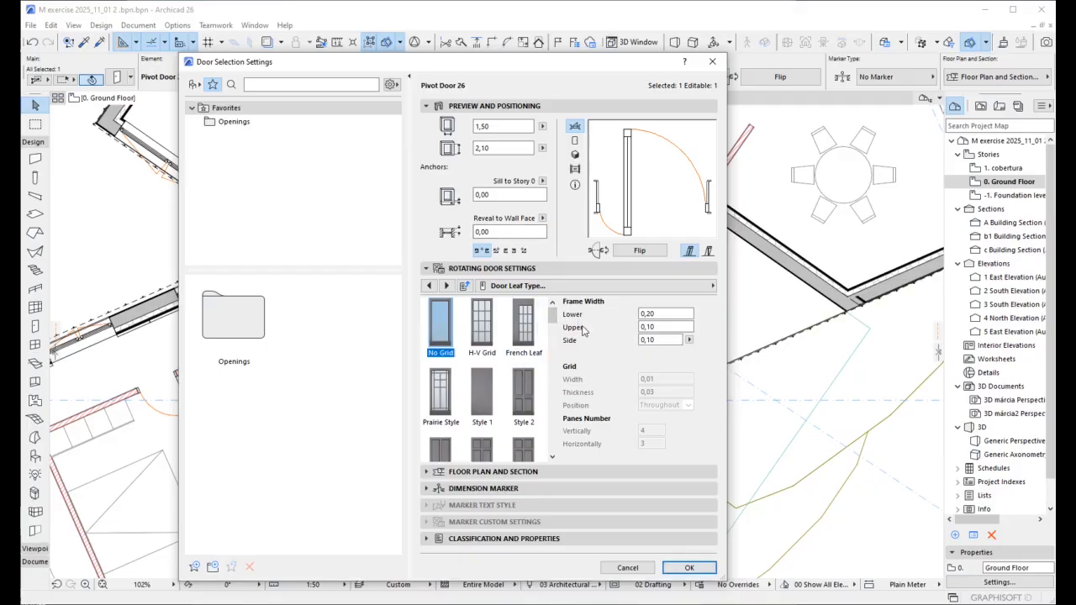
- Save the door configuration as a favorite named "Porta 1" and apply the settings to the selected door
click(194, 567)
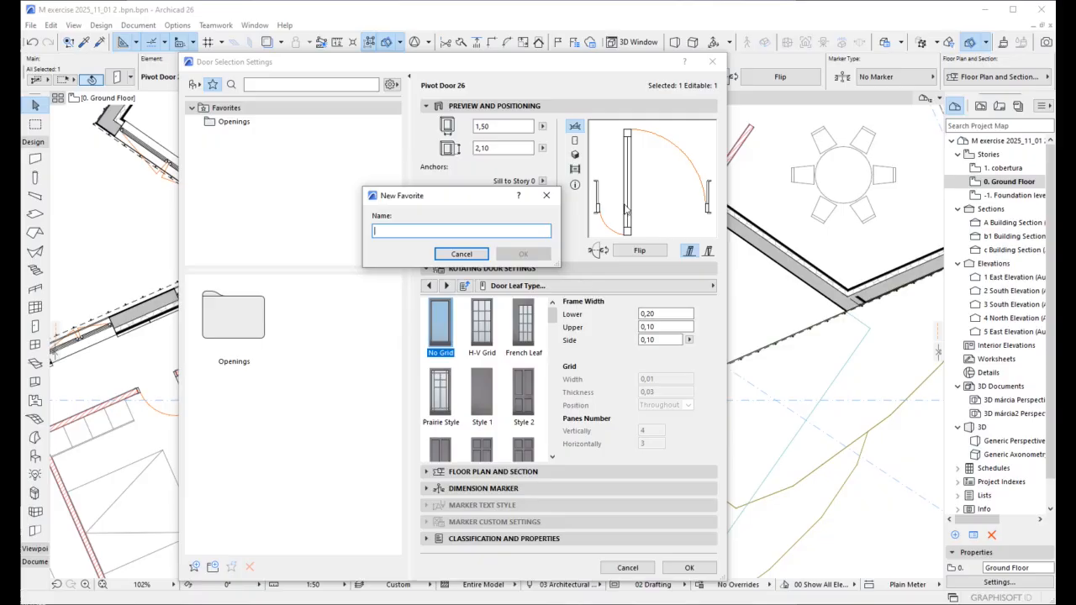
text(Porta 1)
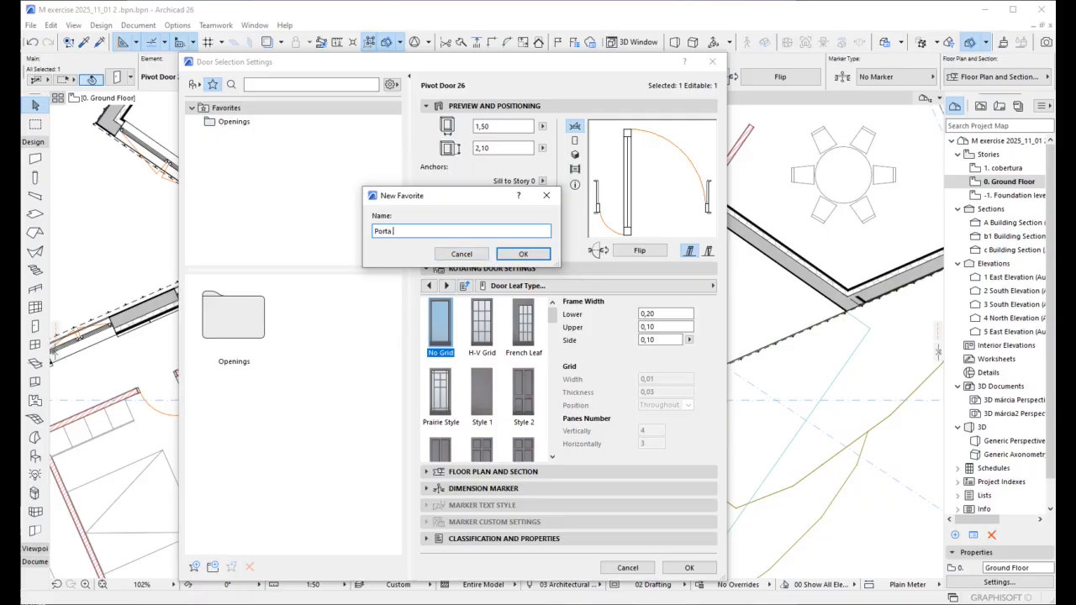
click(522, 253)
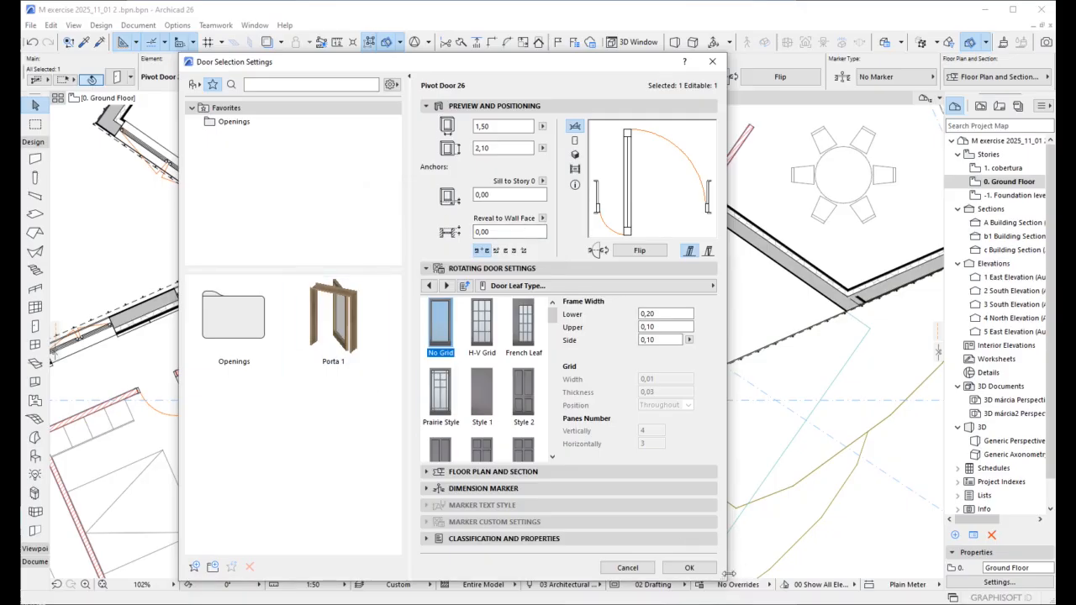
click(689, 569)
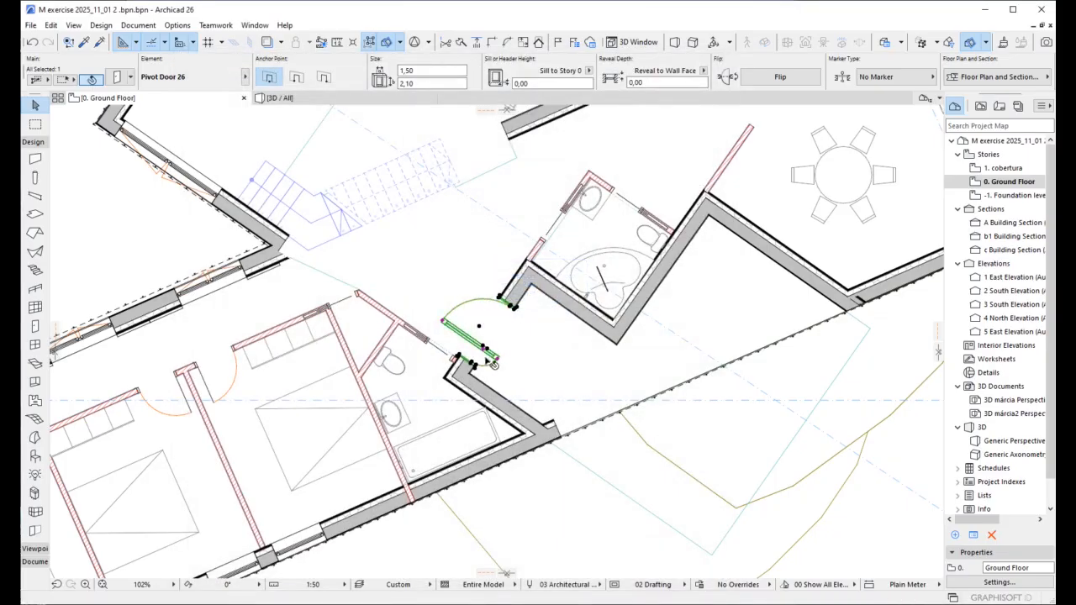
- Deselect the pivot door and check the Door tool's favorites for Porta 1
click(494, 363)
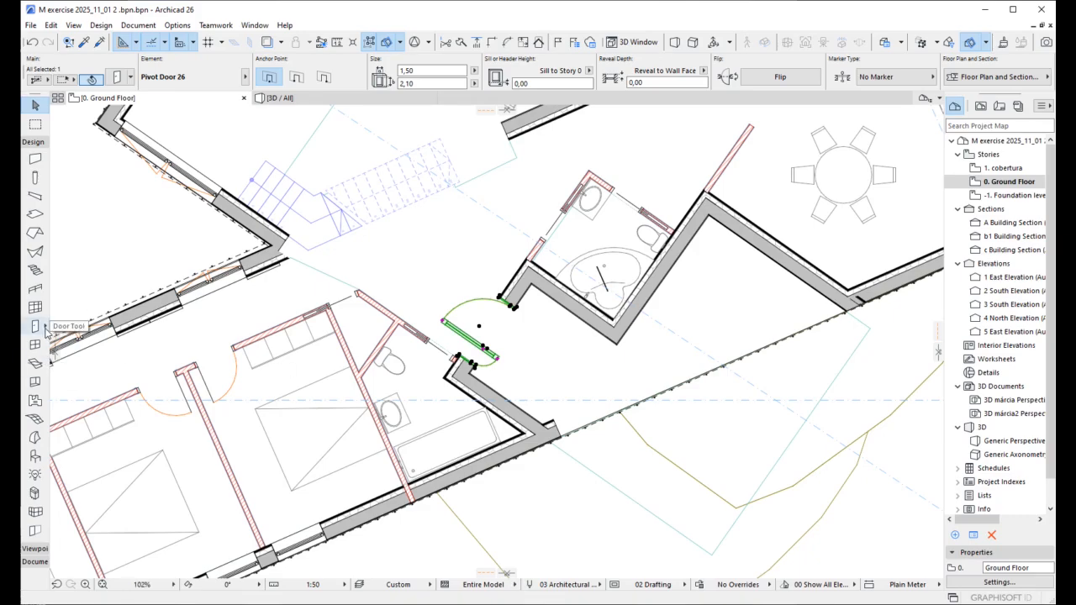
click(424, 278)
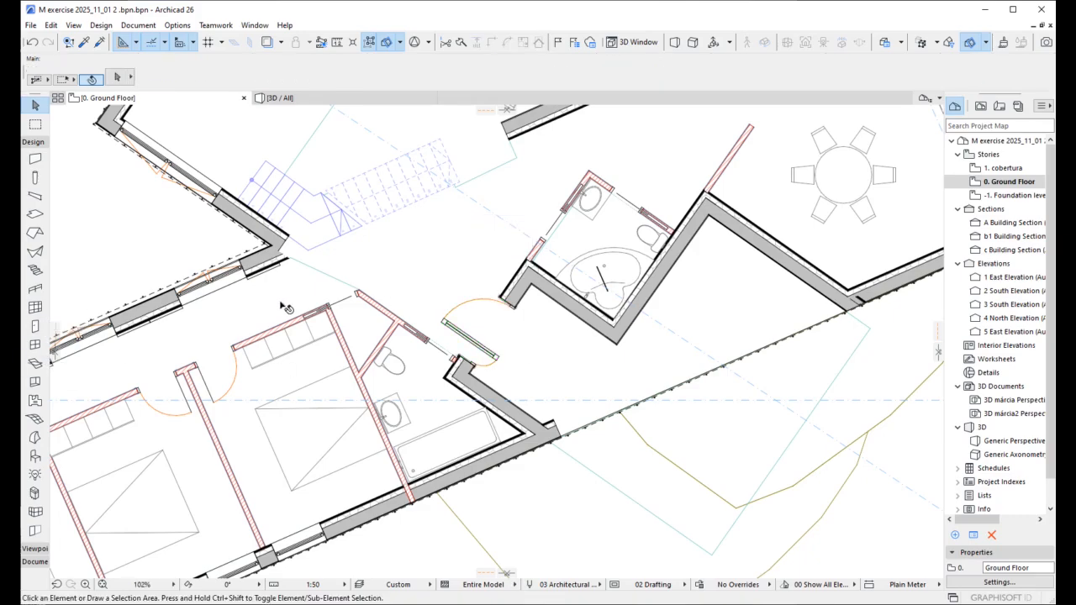
click(46, 330)
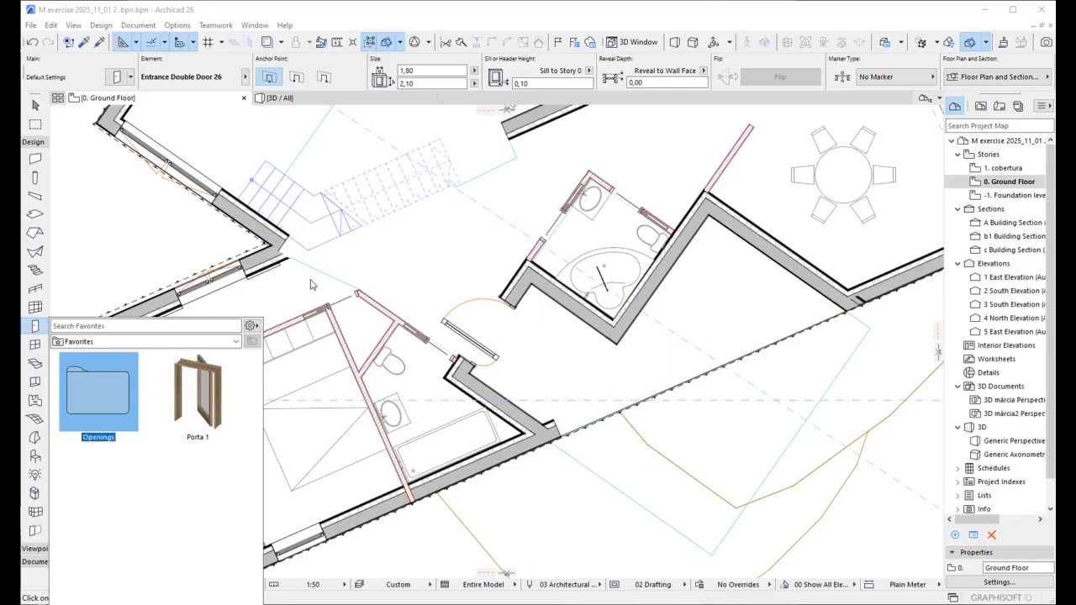
click(191, 226)
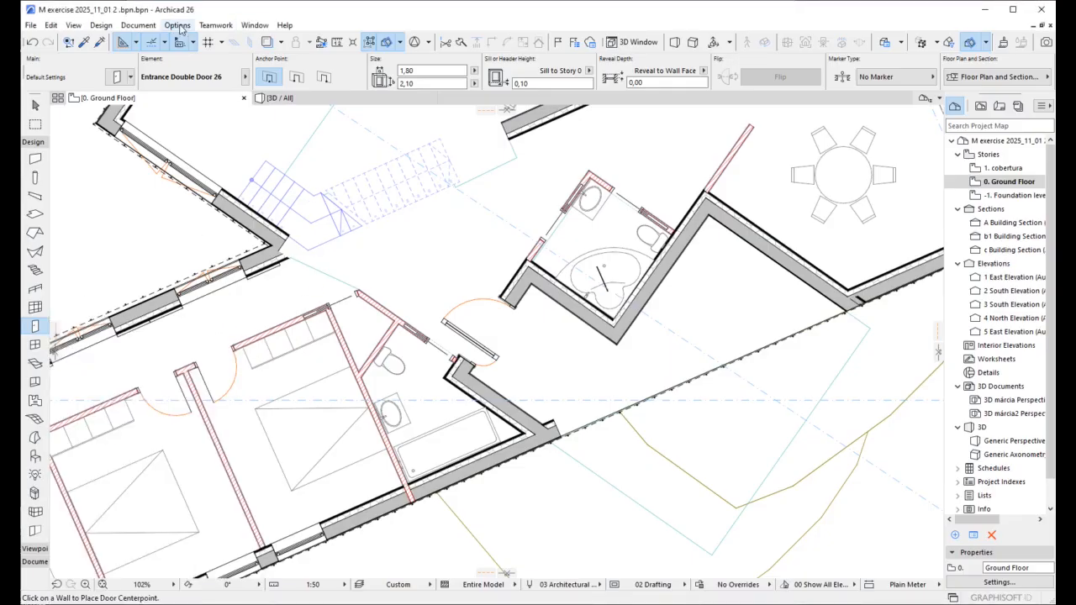
- Show the Favorites palette, move it over the floor plan and widen it to display all folders
click(252, 26)
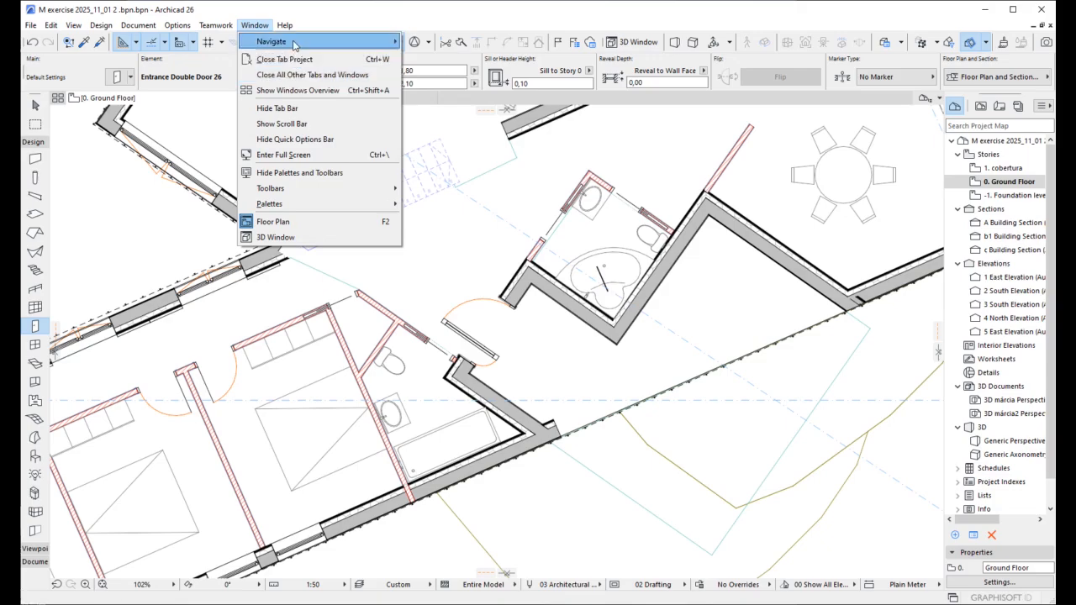
mouse_move(305, 208)
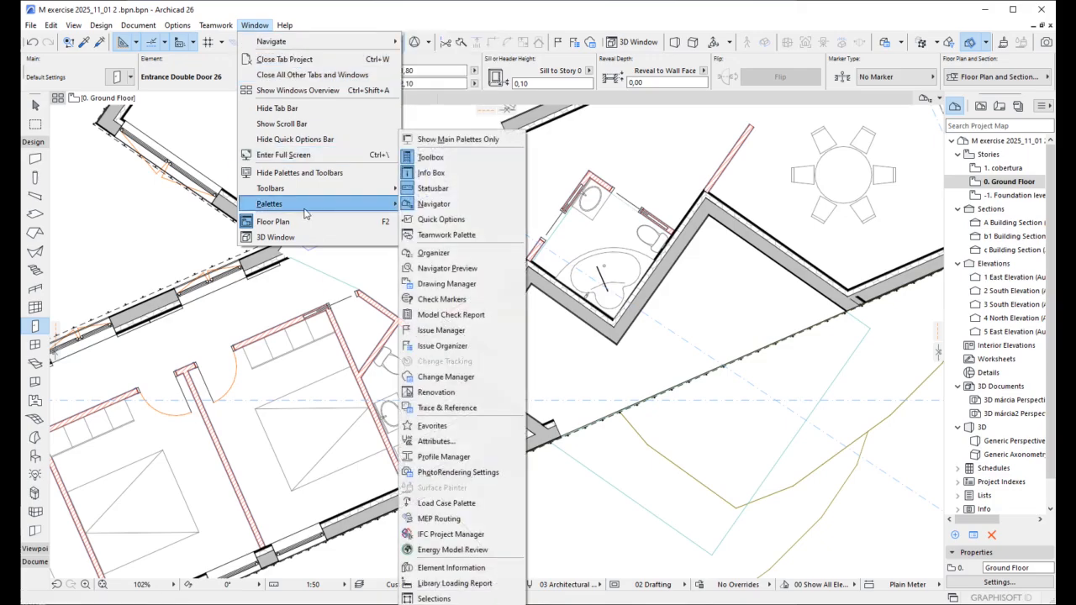
click(470, 428)
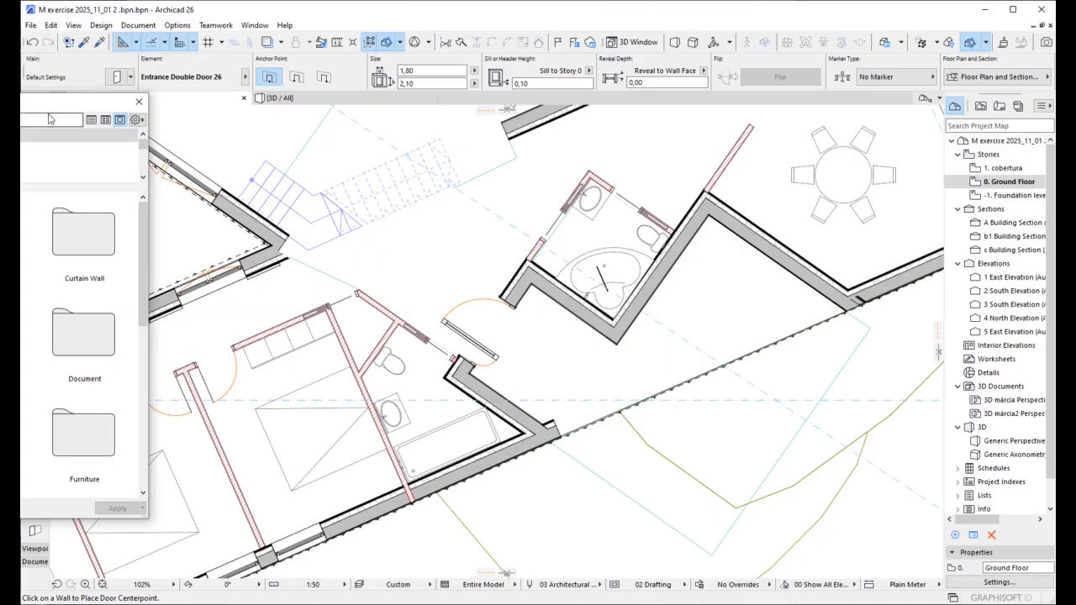
drag(54, 118, 585, 151)
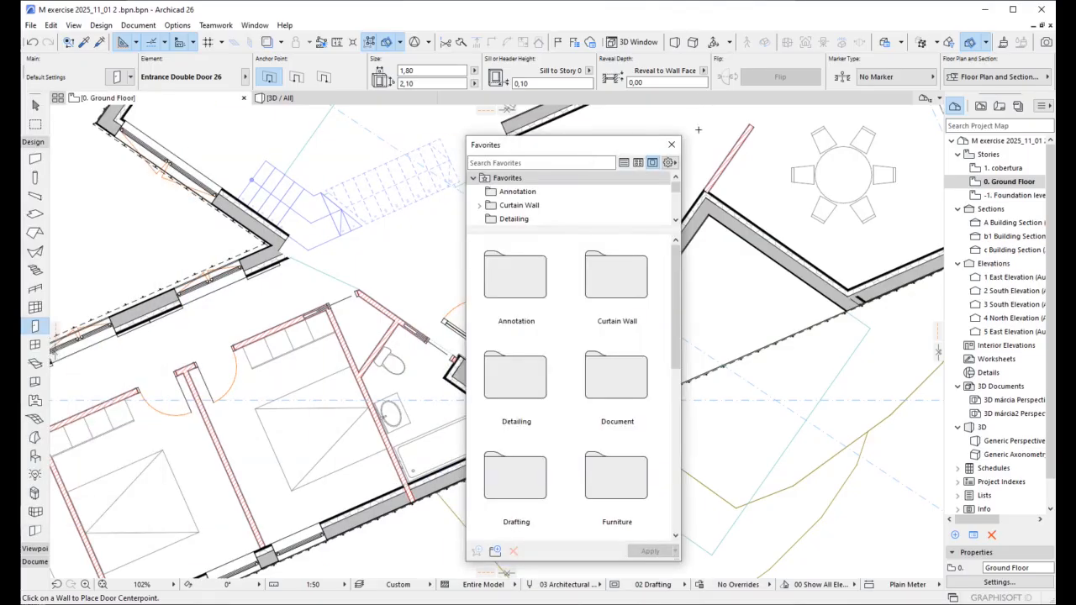
drag(685, 136, 995, 95)
drag(833, 100, 677, 100)
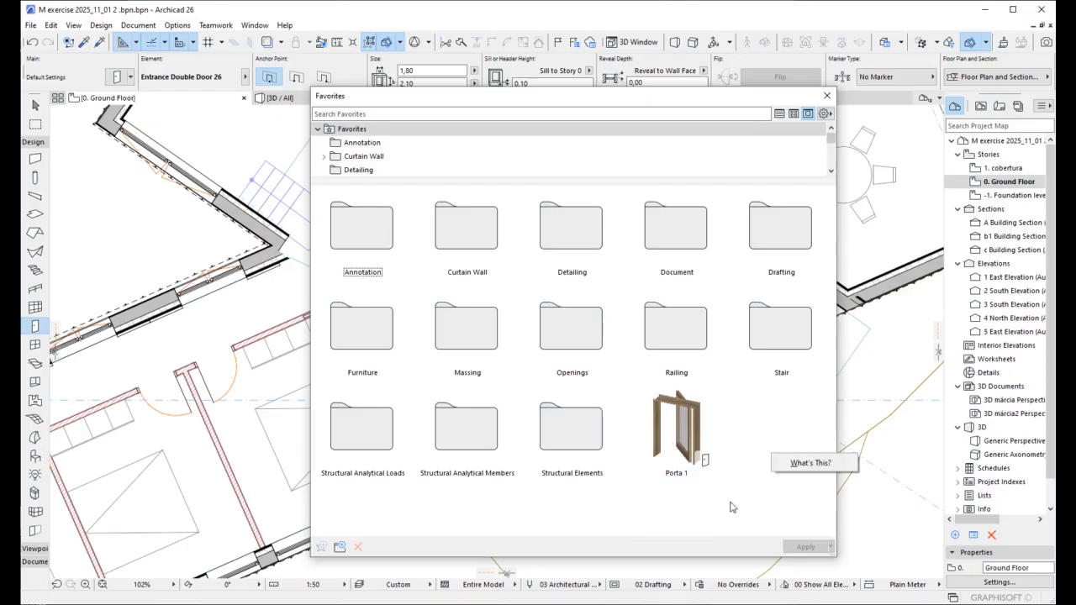
- Create a favorites folder named "Portas de vidro" and move the Porta 1 favorite into it
click(339, 547)
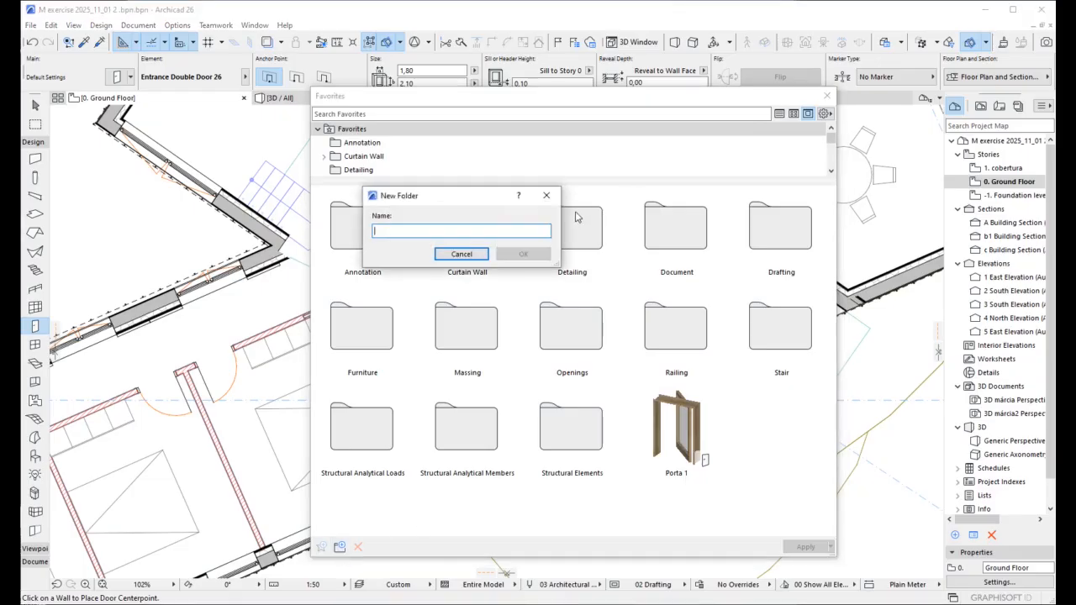
text(Portas de vidro)
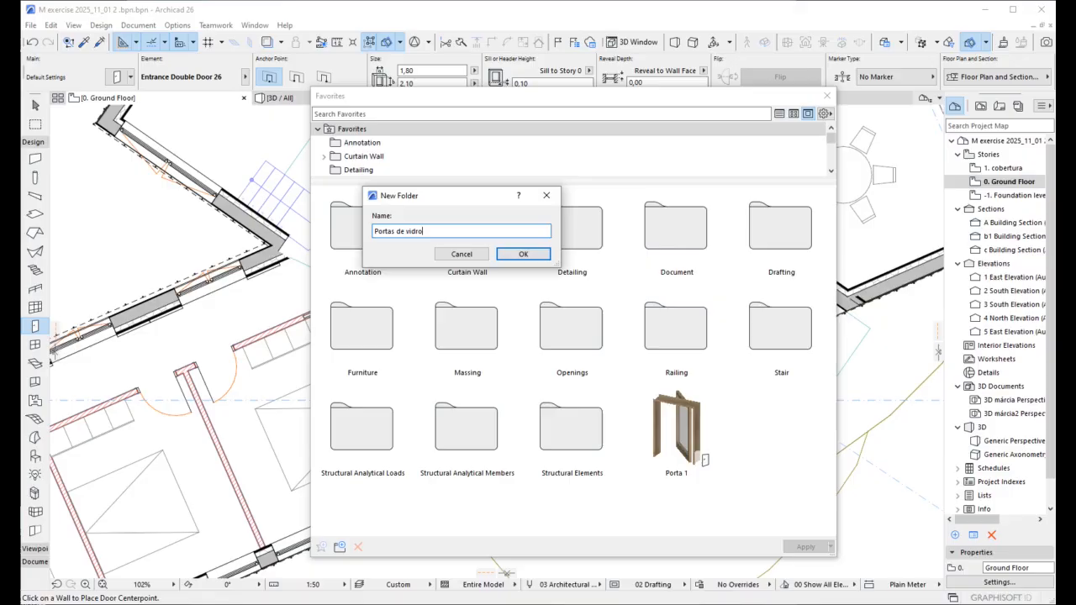
click(523, 254)
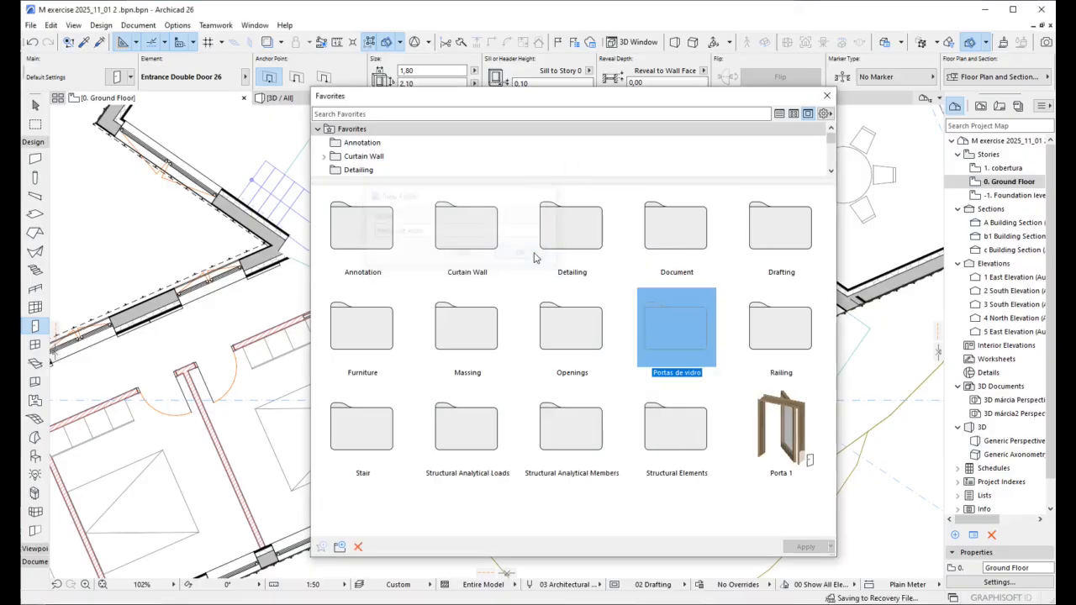
click(781, 433)
drag(780, 433, 679, 371)
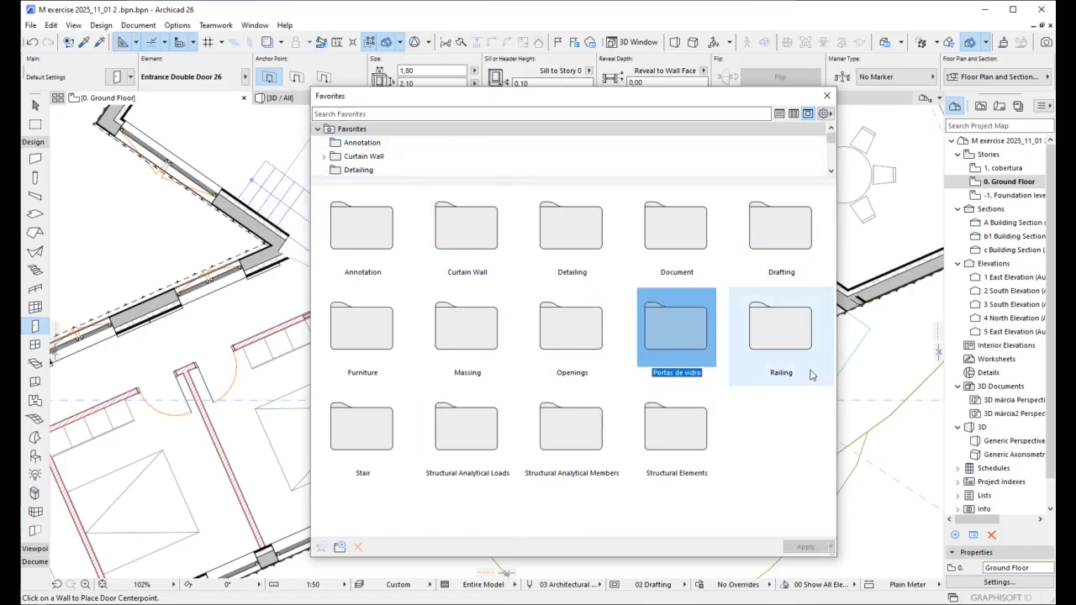
- Open the Portas de vidro folder in the Favorites palette
click(826, 116)
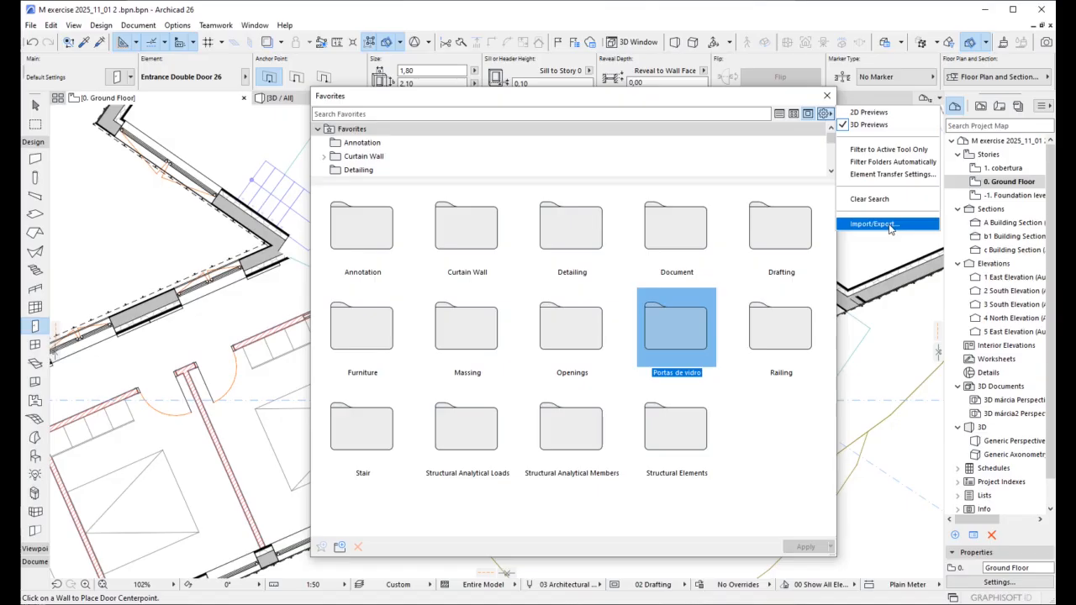
click(680, 324)
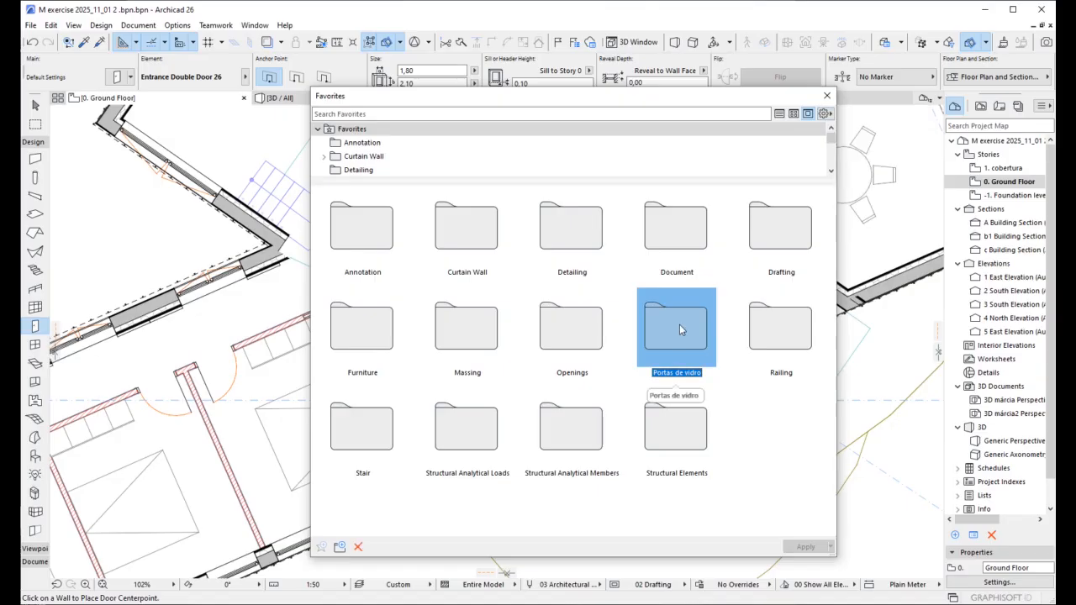
double_click(679, 326)
- Review the favorites import sources, open the import from an Archicad project or PRF file, and cancel without importing
click(825, 112)
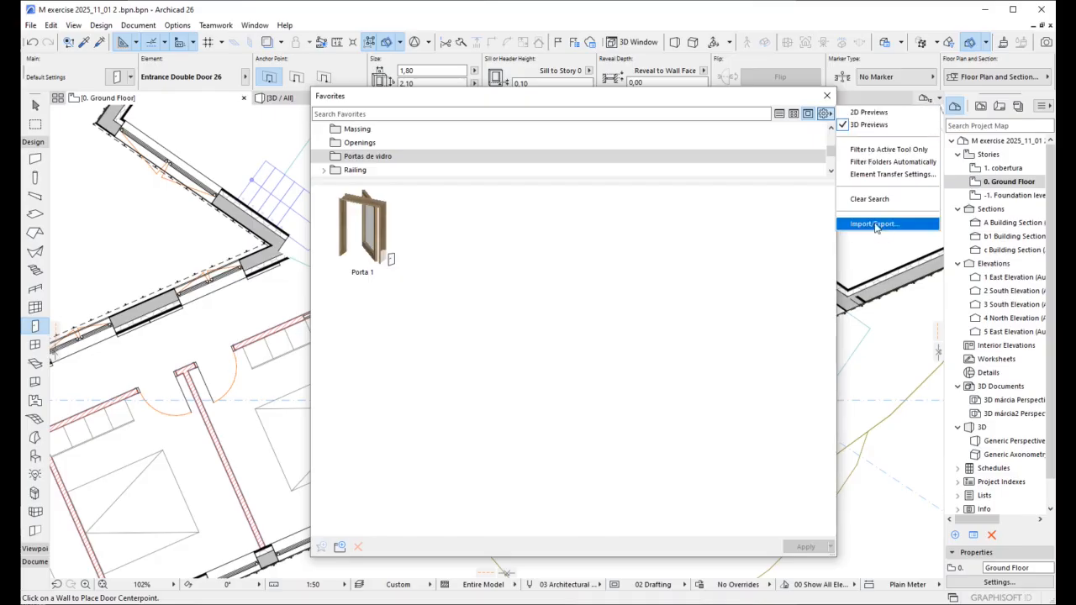
click(826, 115)
click(827, 116)
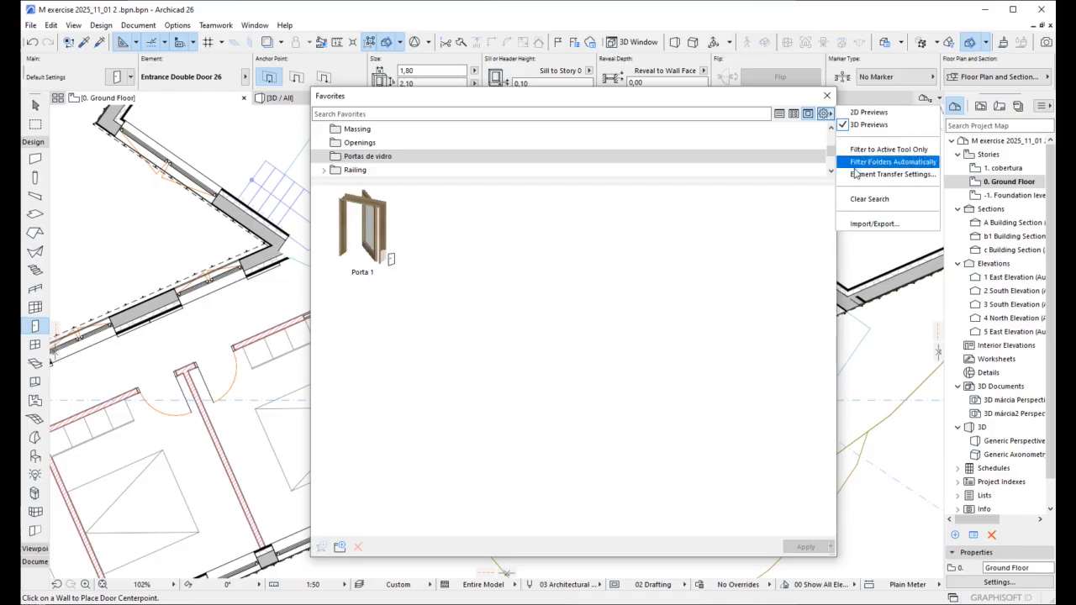
click(874, 225)
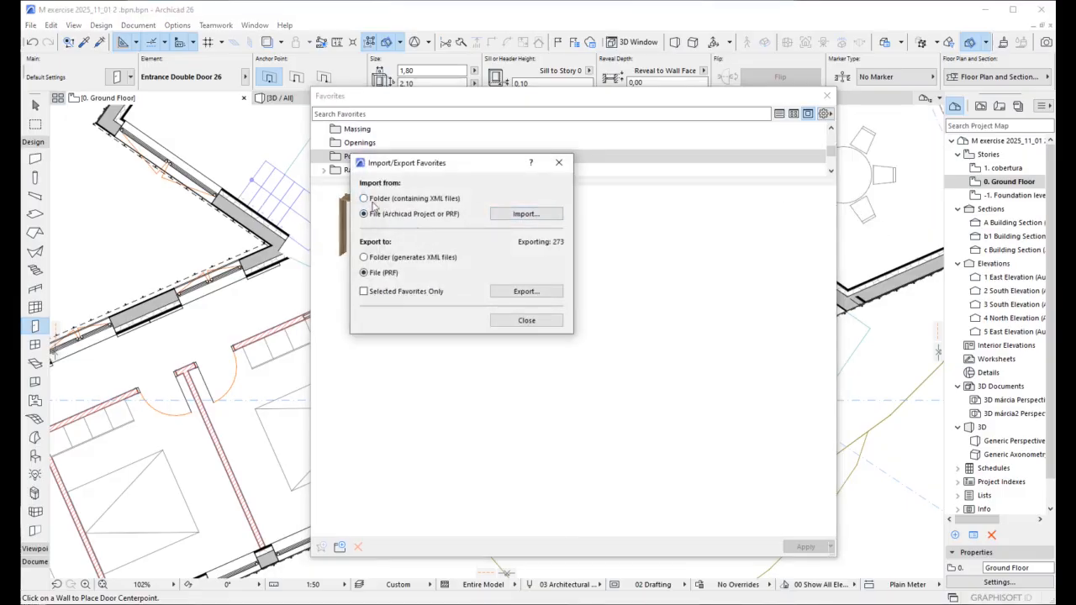
click(370, 200)
click(380, 216)
click(526, 214)
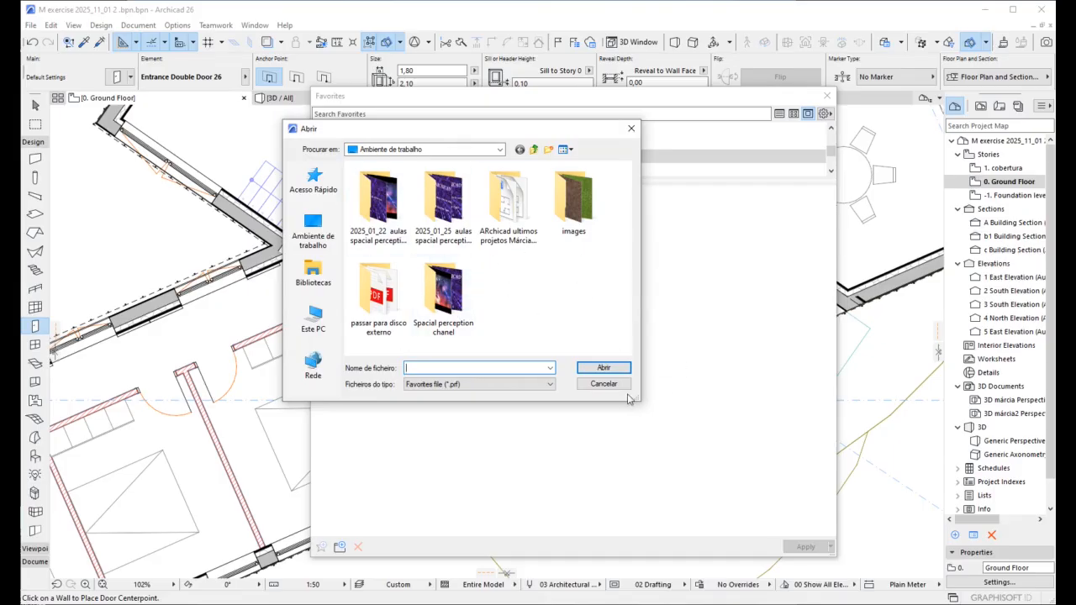
click(632, 129)
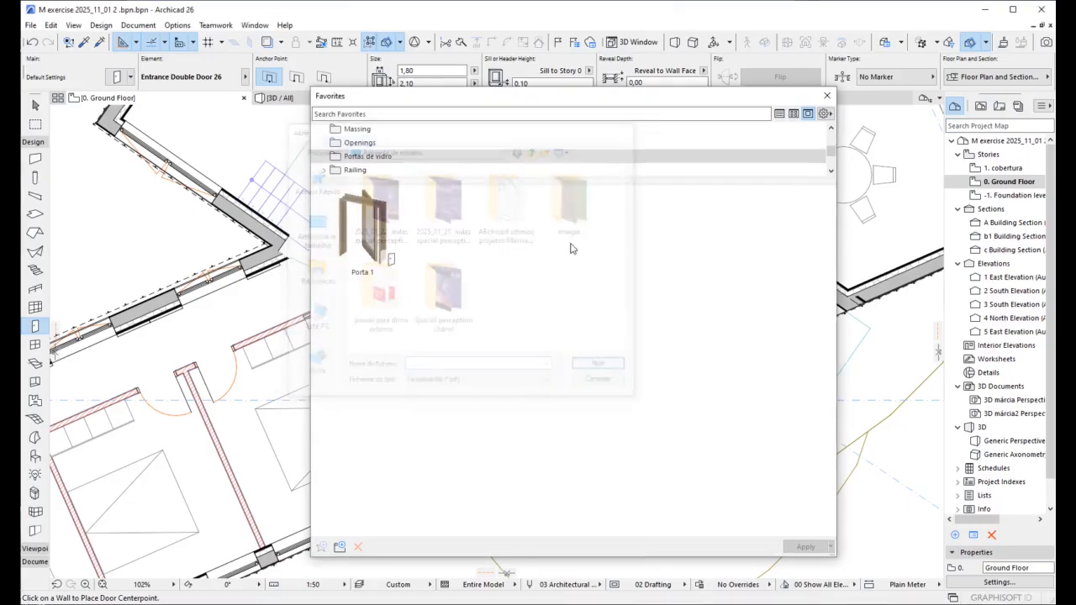
- Select the Porta 1 favorite, look at the export of favorites to a PRF file, and cancel without saving
click(373, 244)
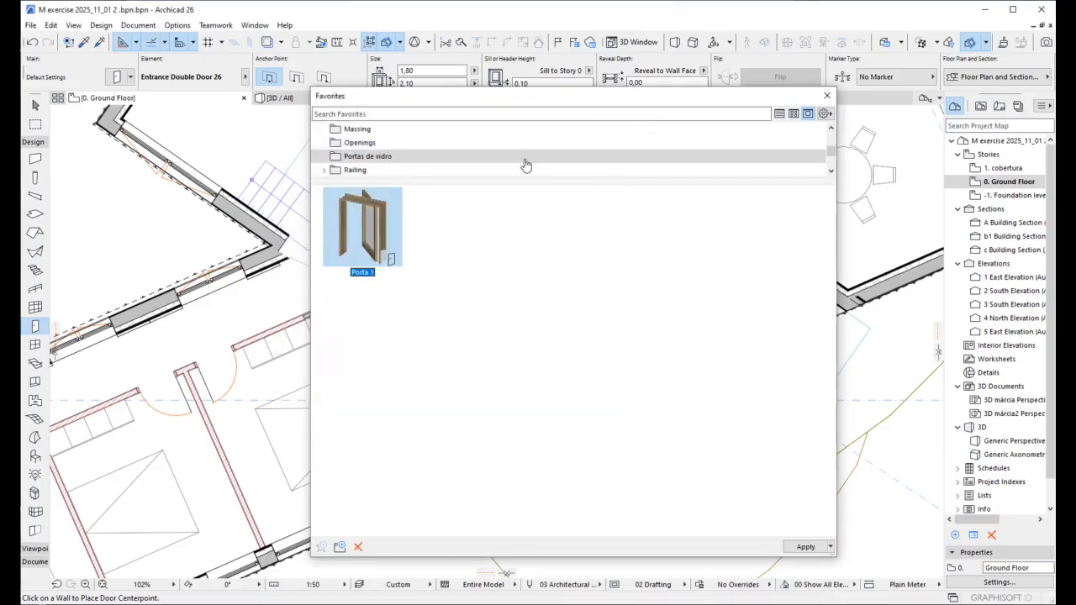
click(826, 115)
click(889, 227)
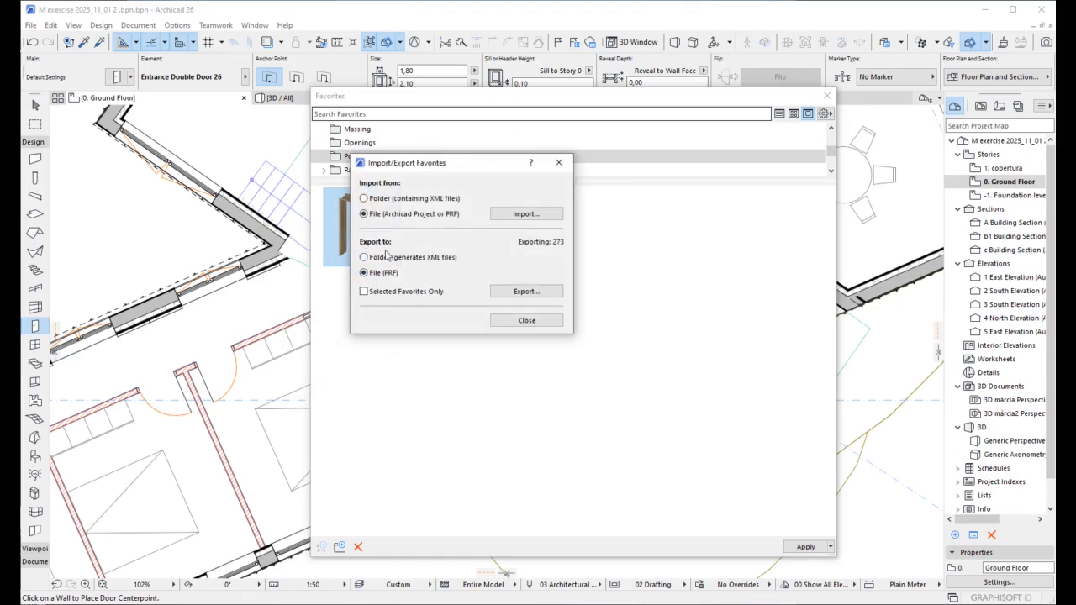
click(542, 290)
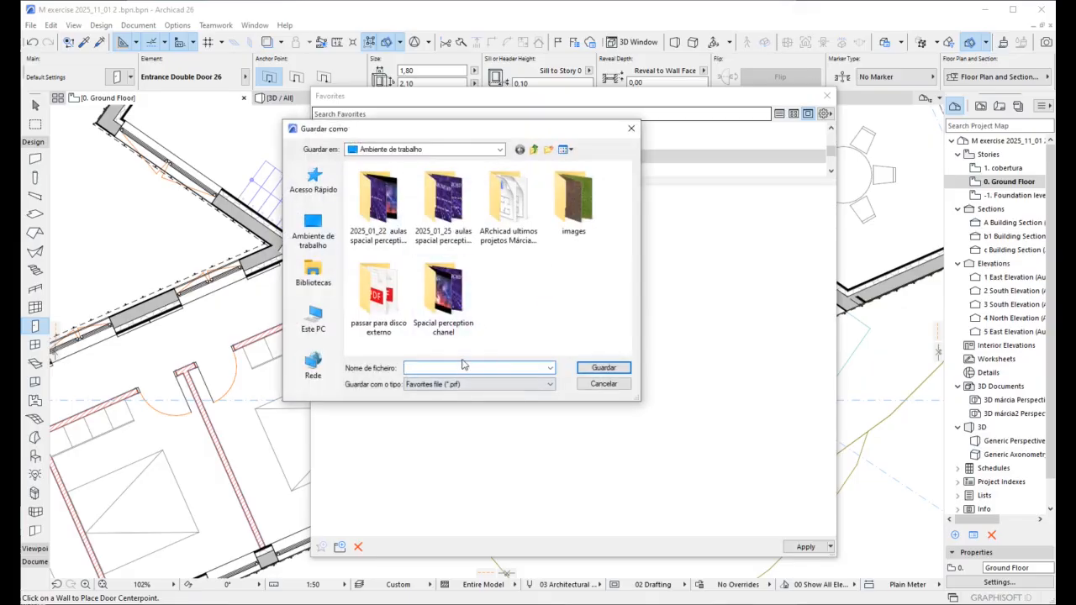
click(616, 389)
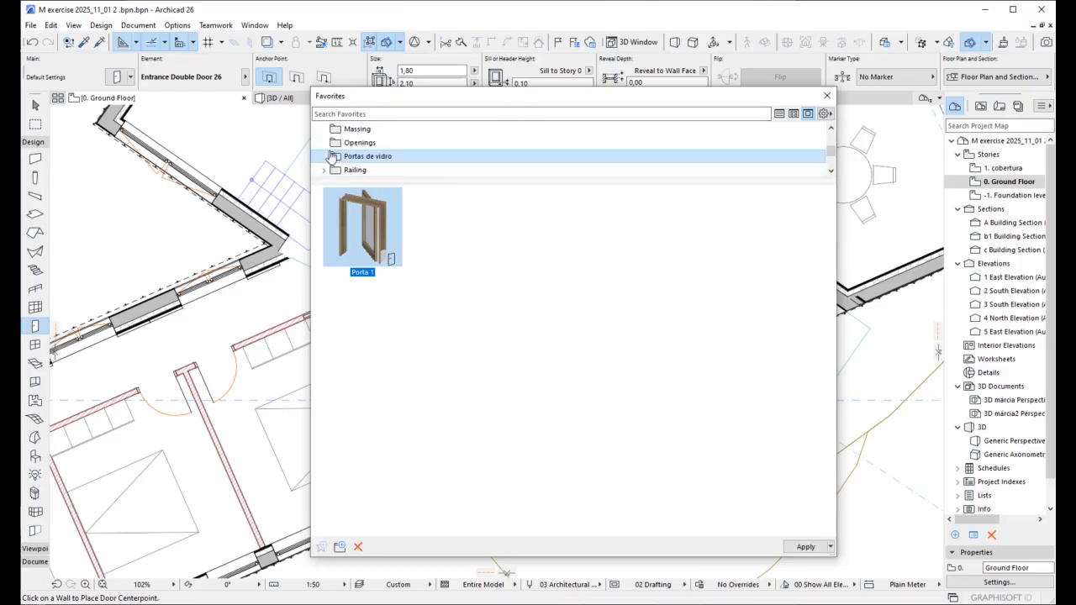
- Return to the top-level Favorites folder and close the Favorites palette
scroll(353, 160, up, 3)
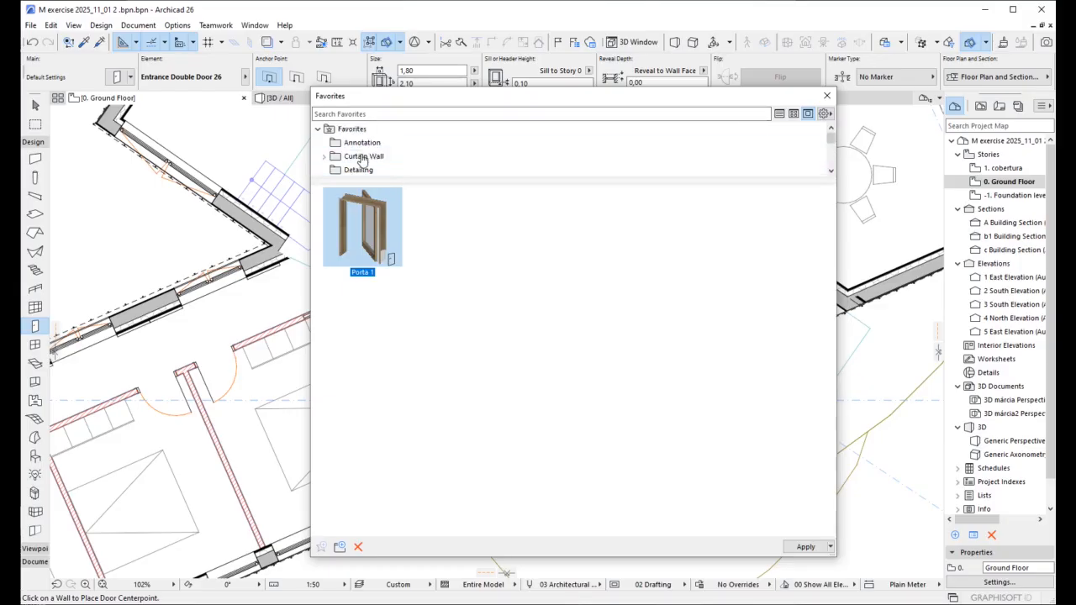
click(352, 132)
scroll(353, 147, down, 4)
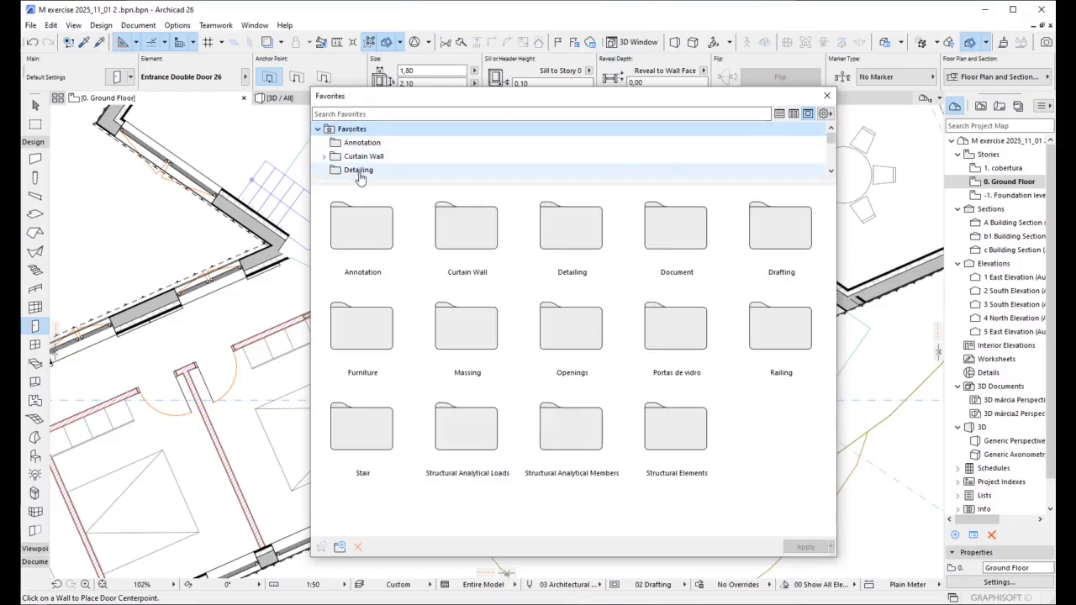
scroll(359, 151, up, 4)
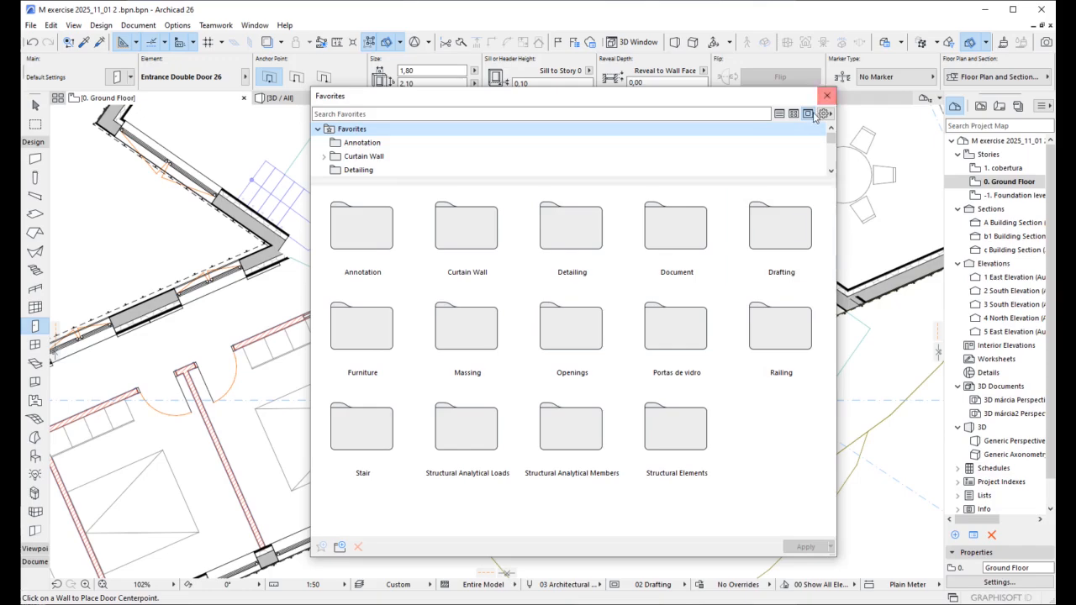
click(825, 98)
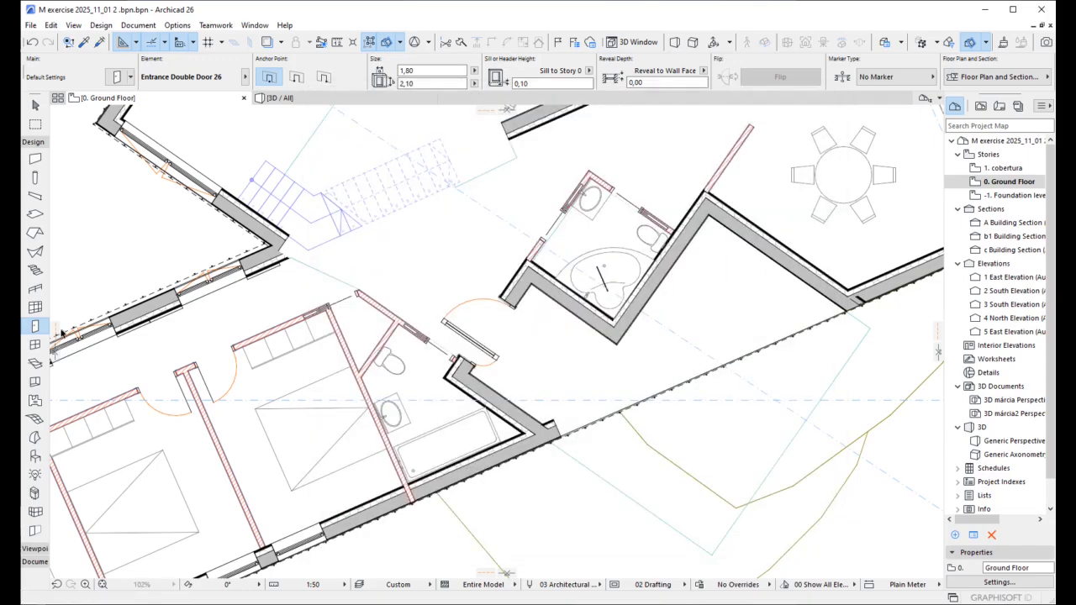
- Show the Door tool's favorites and open the Portas de vidro folder
click(44, 327)
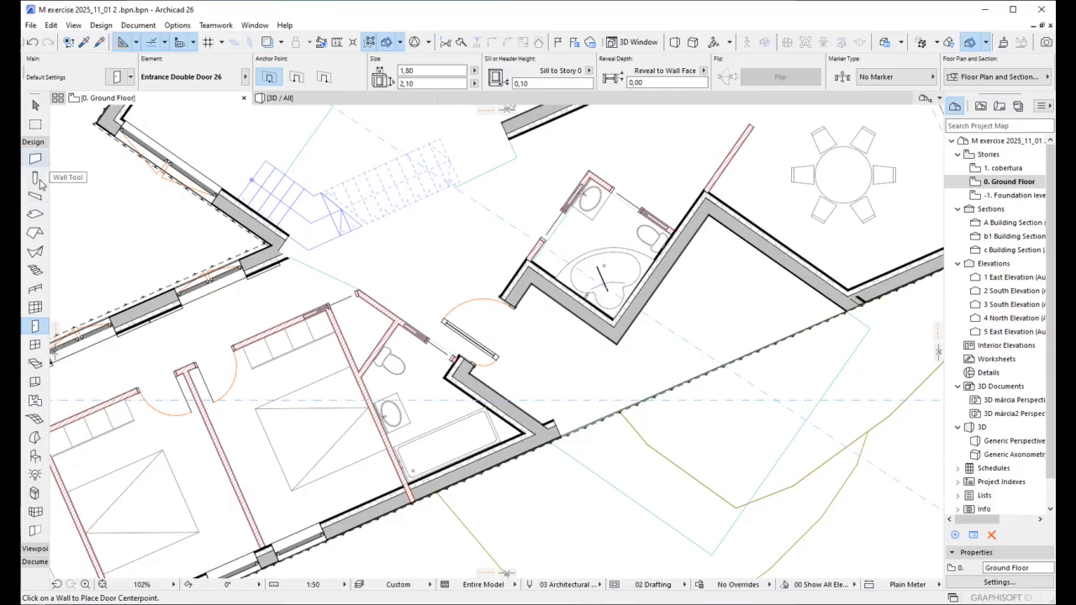
click(42, 330)
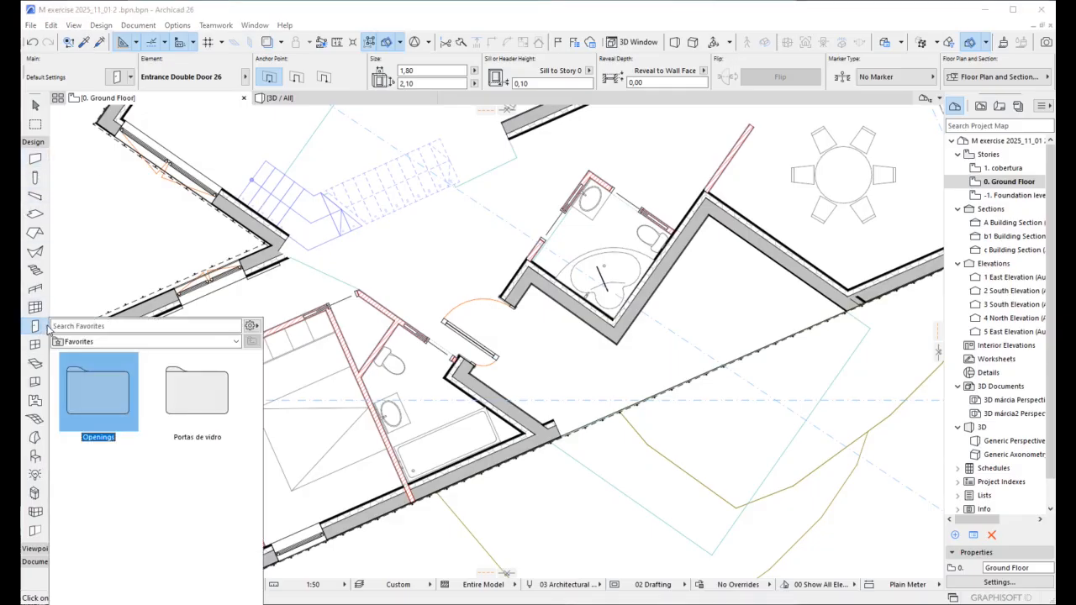
click(251, 326)
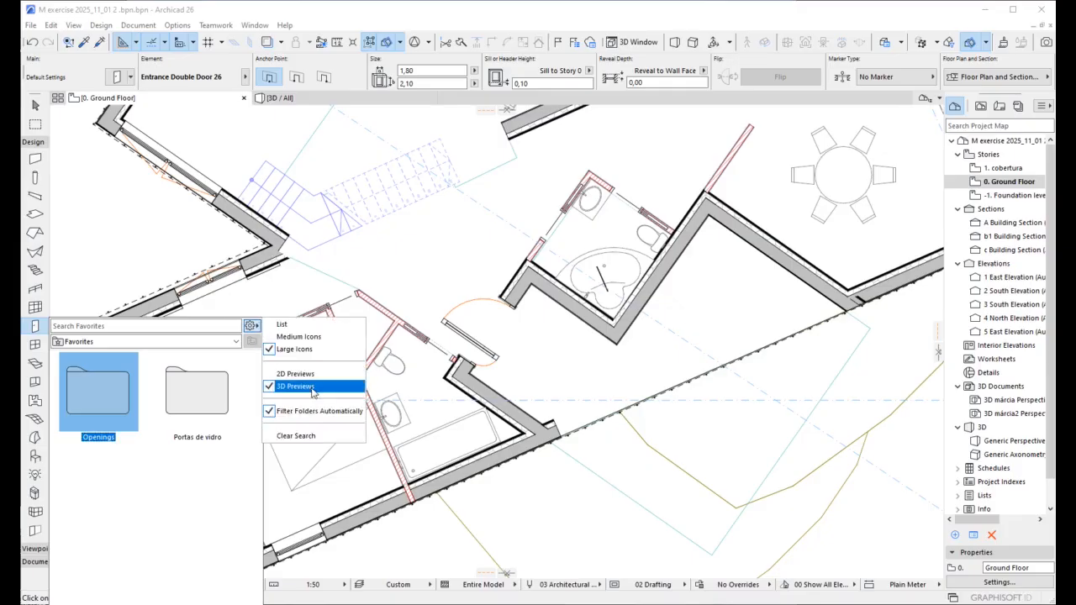
click(212, 400)
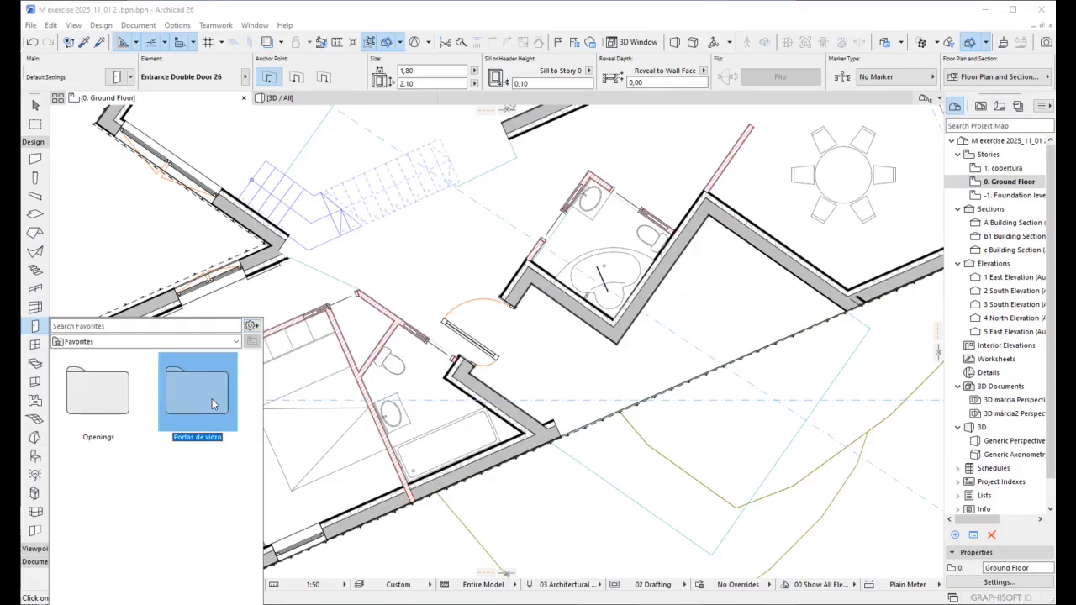
double_click(212, 400)
- Switch the Door tool's favorites to 2D previews and display them as a list
click(251, 326)
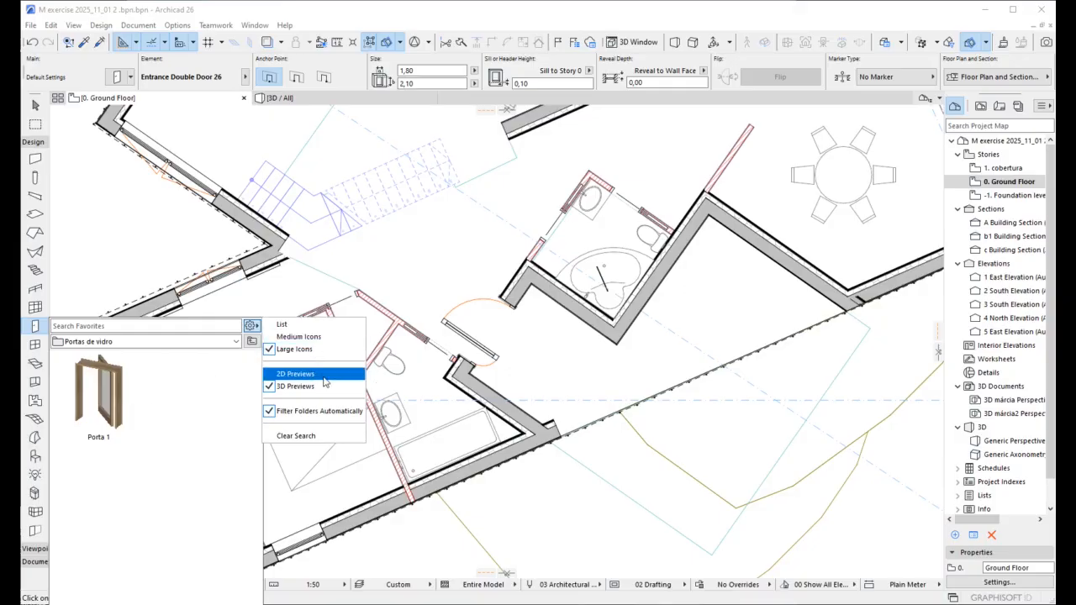
click(296, 373)
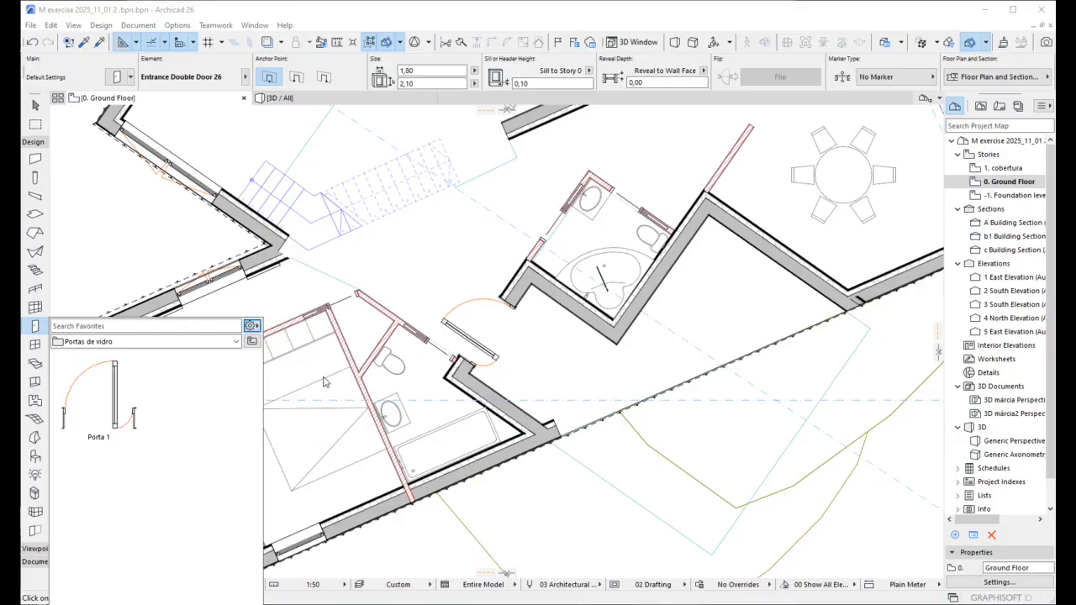
click(251, 325)
click(283, 323)
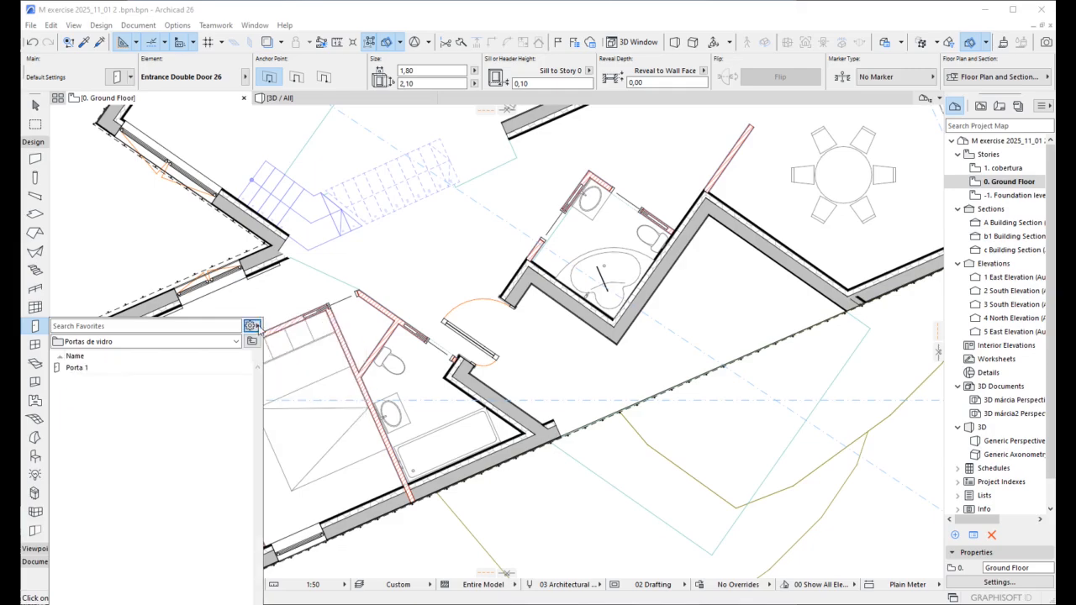
- Set the Door tool's favorites back to large icons with 3D previews
click(251, 326)
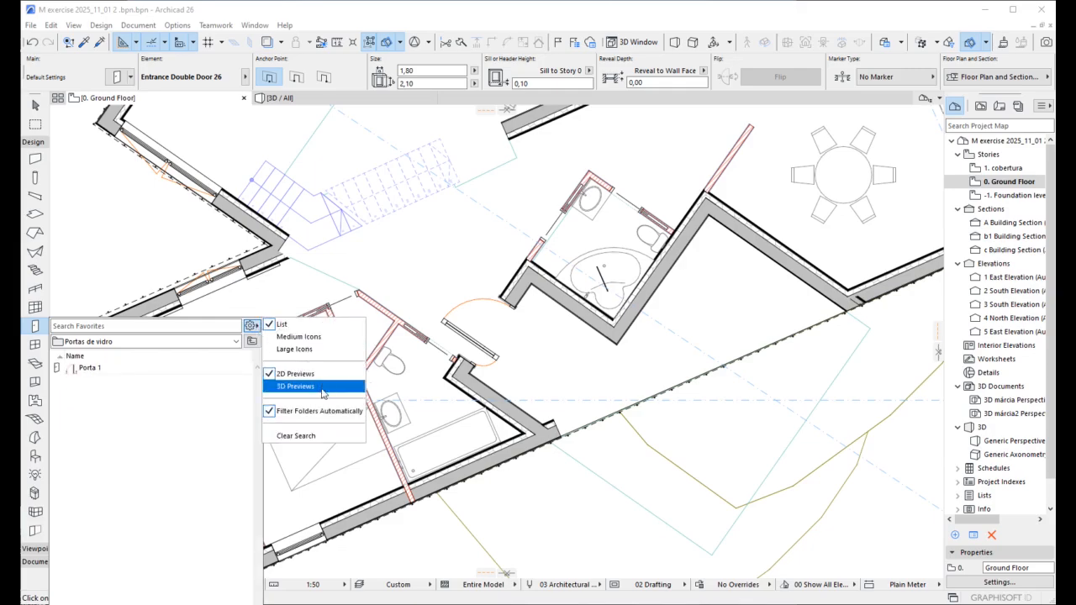
click(296, 349)
click(251, 325)
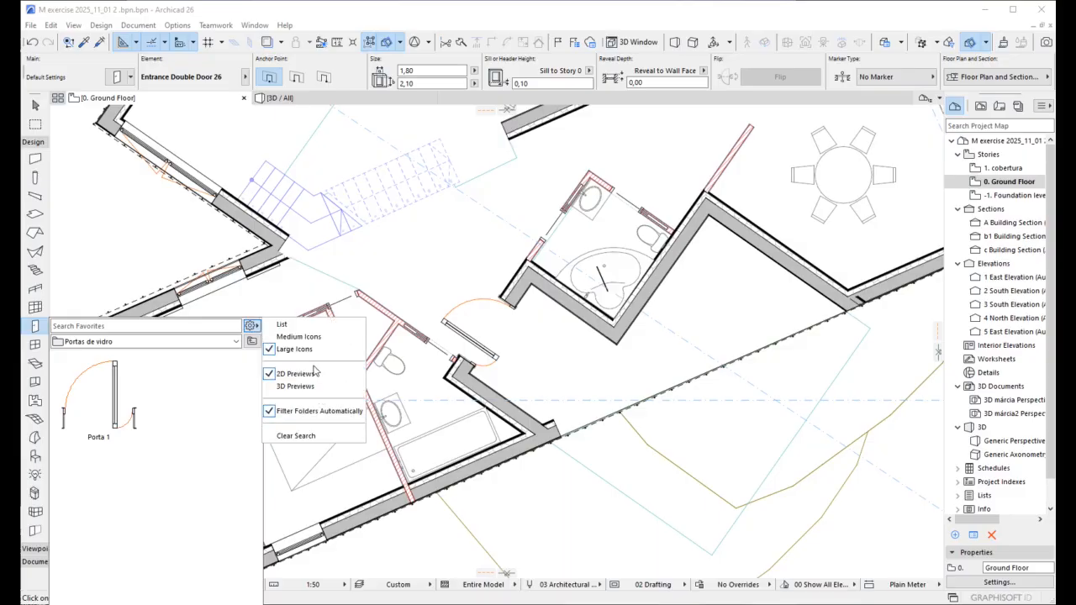
click(295, 386)
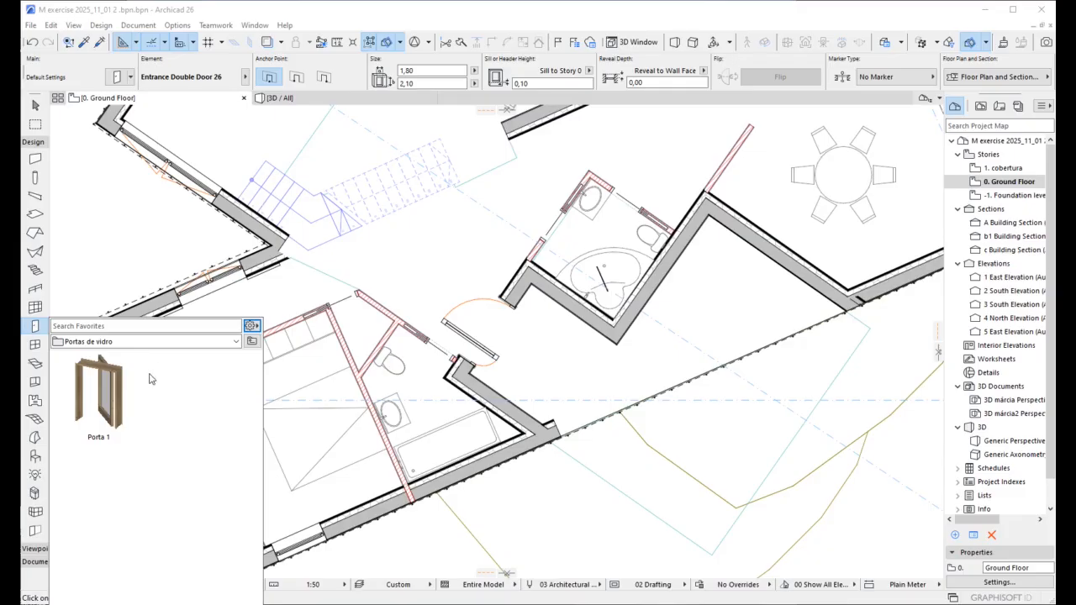
click(252, 325)
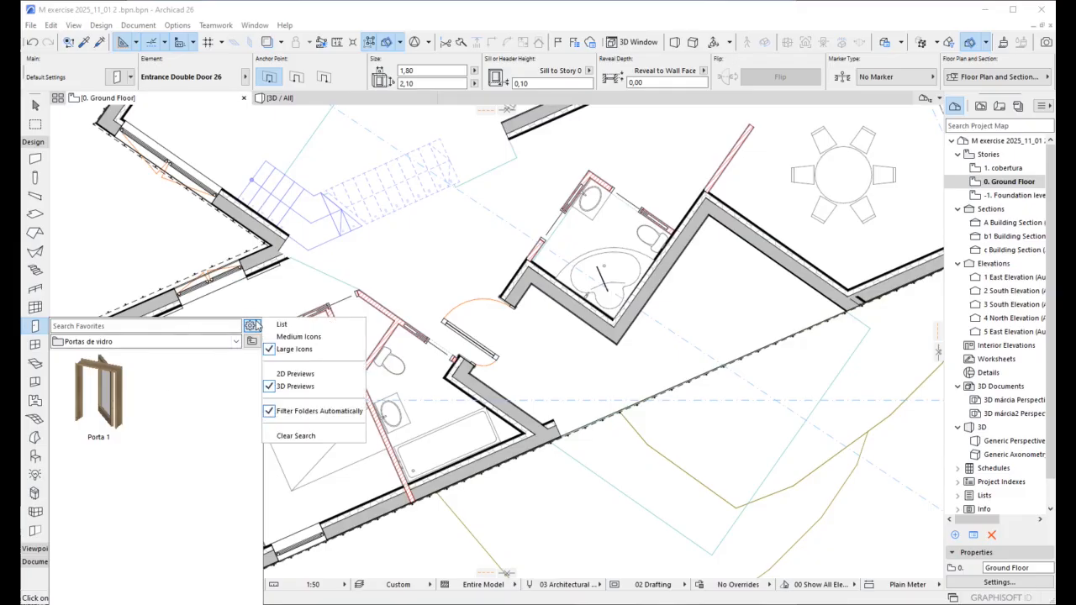
click(296, 356)
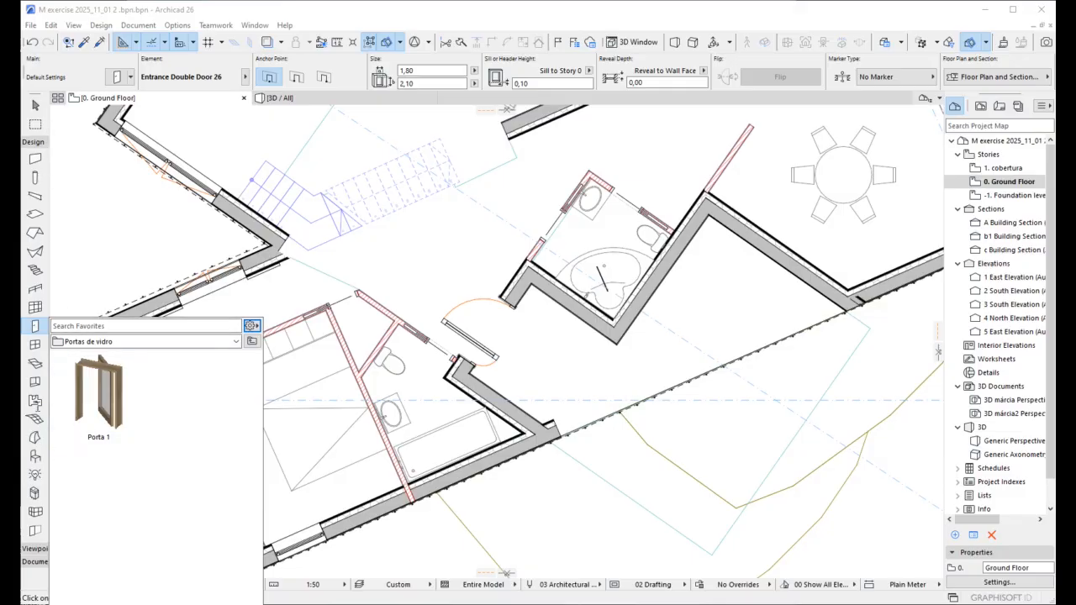
- Activate the Zone tool and show its Massing favorites with 2D previews
click(36, 401)
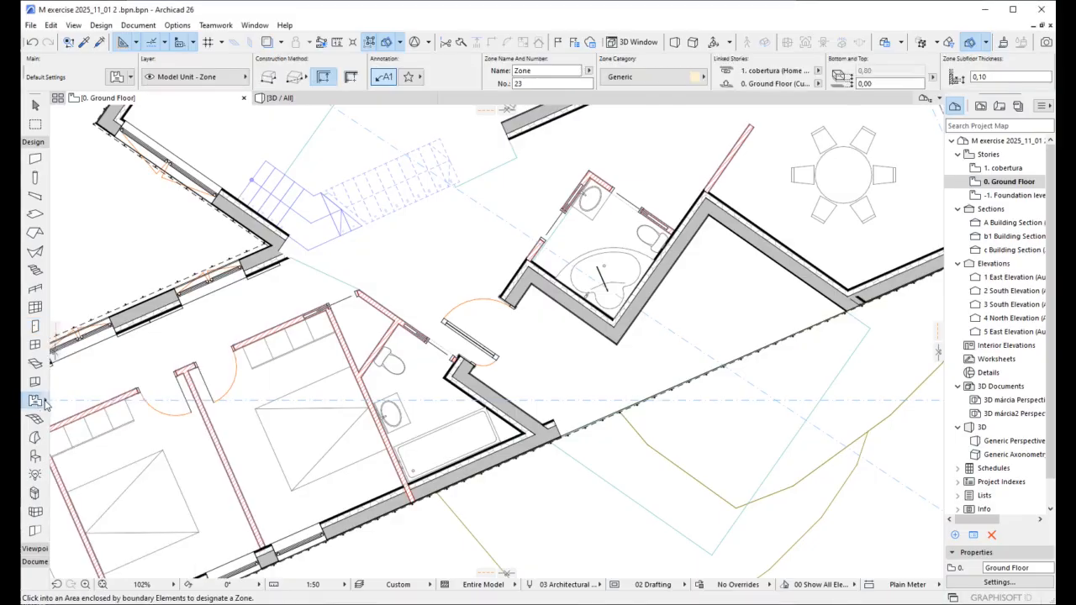
mouse_move(46, 406)
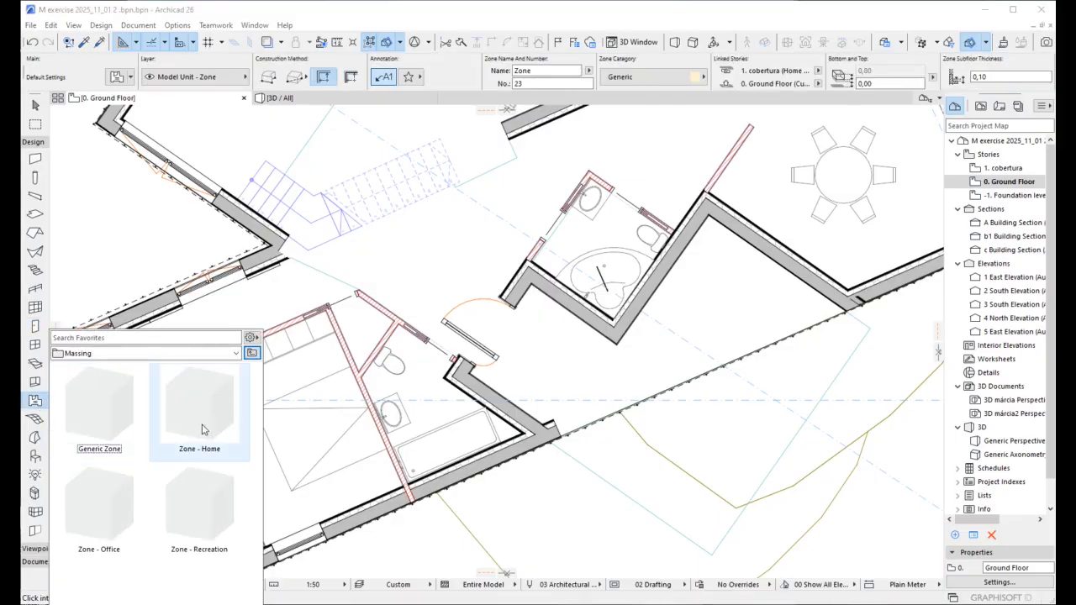
click(251, 337)
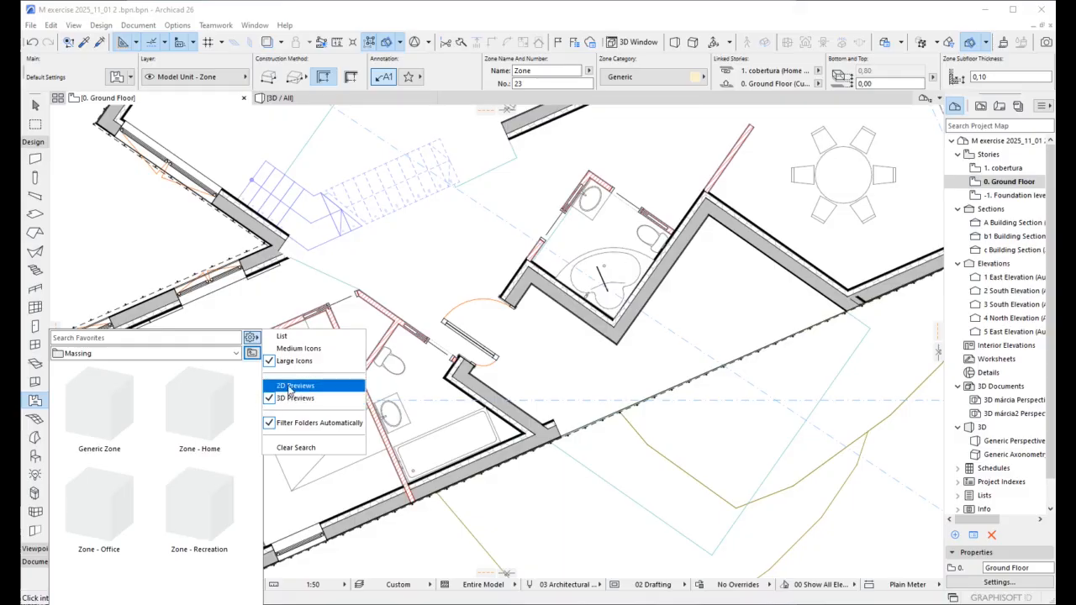
click(294, 386)
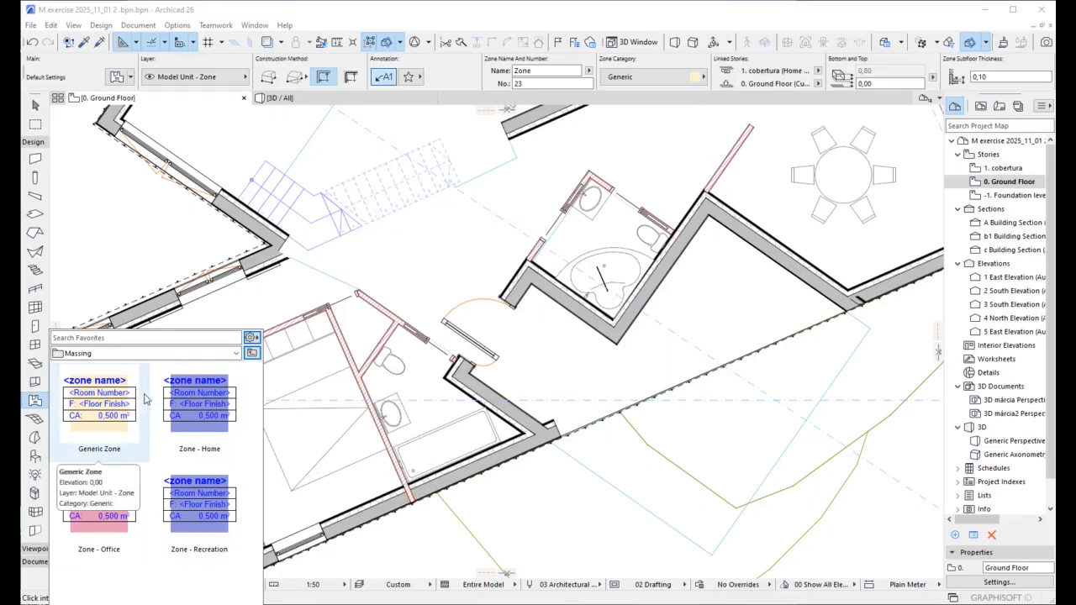
click(251, 337)
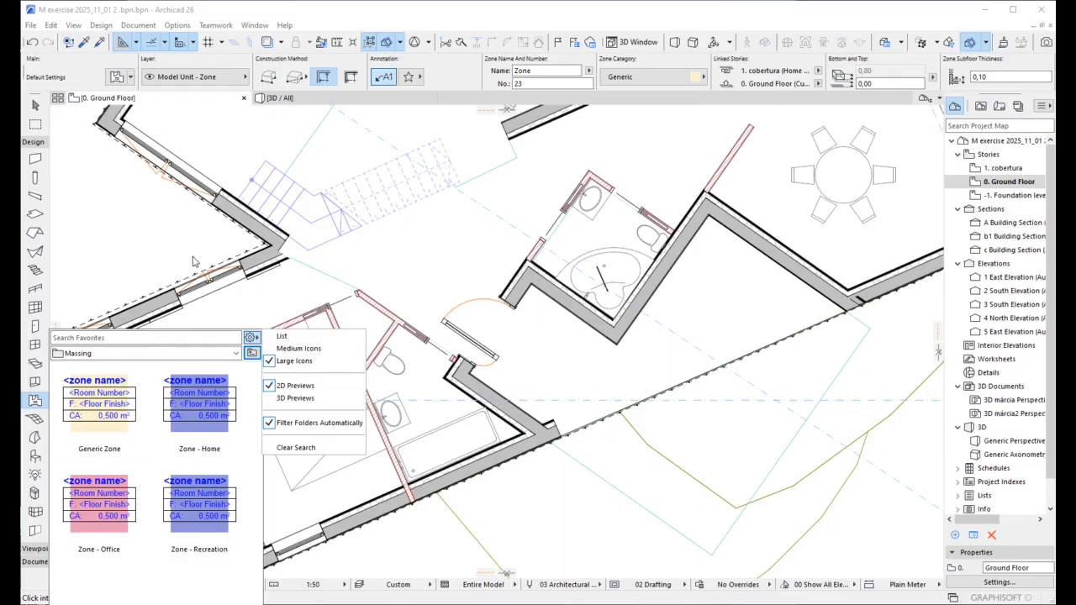
click(461, 391)
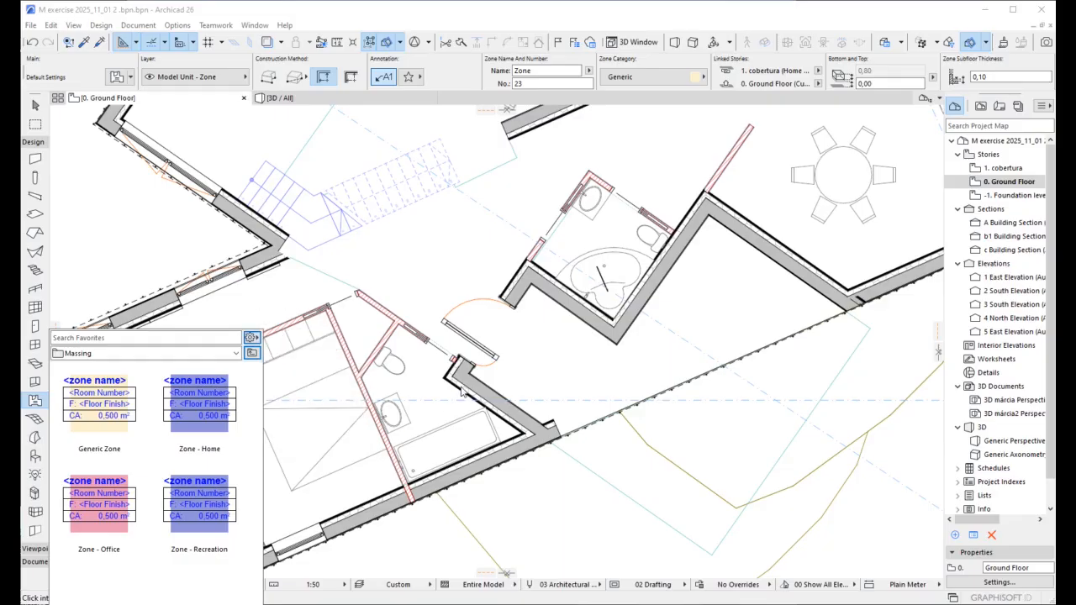